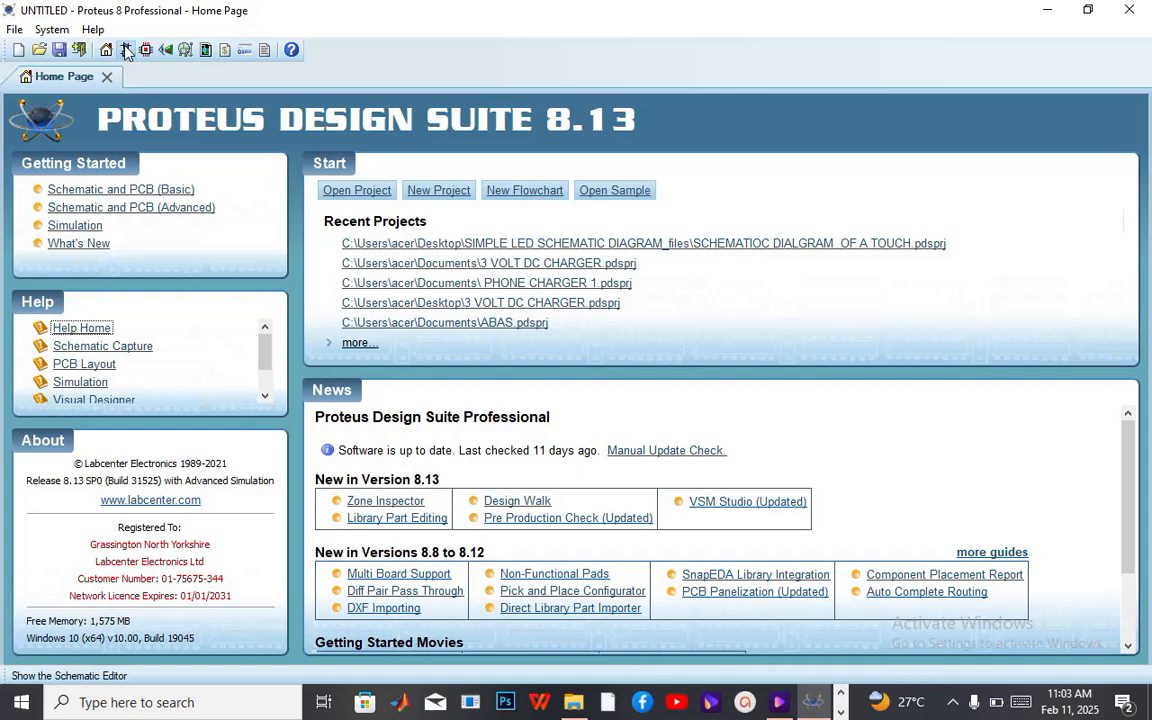
# Step: Open the schematic editor, pick the BATTERY DC voltage source from the library and place it in the sheet's upper-left area
pyautogui.click(127, 52)
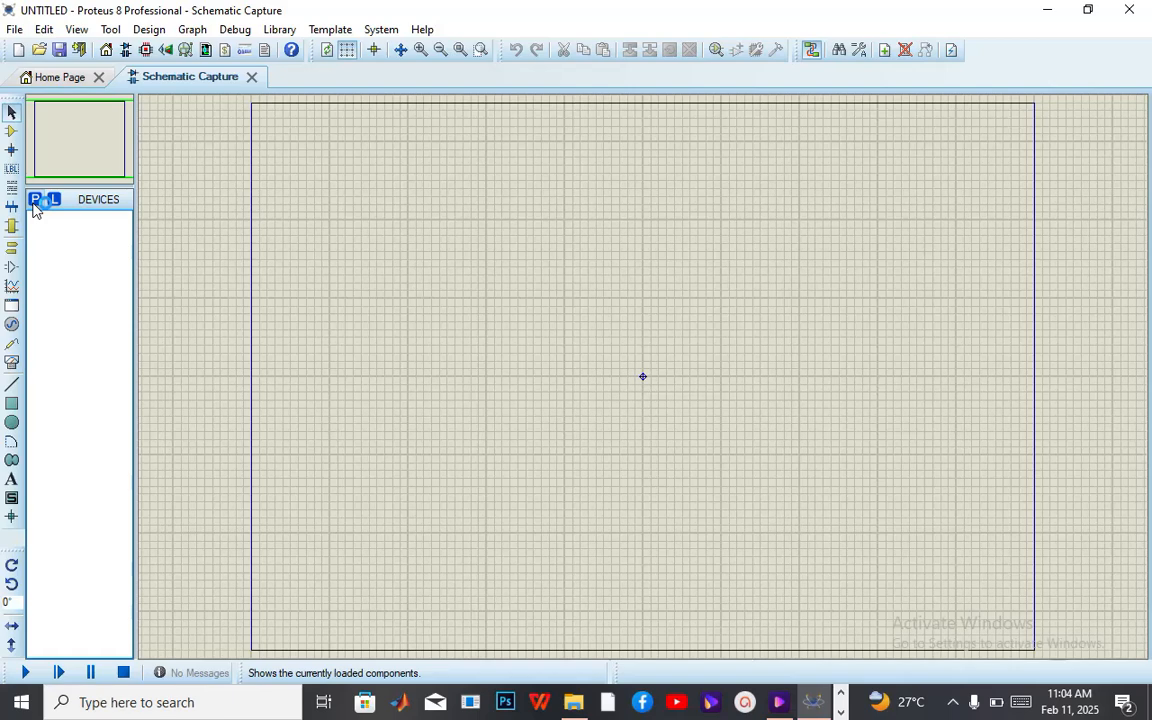
pyautogui.click(34, 201)
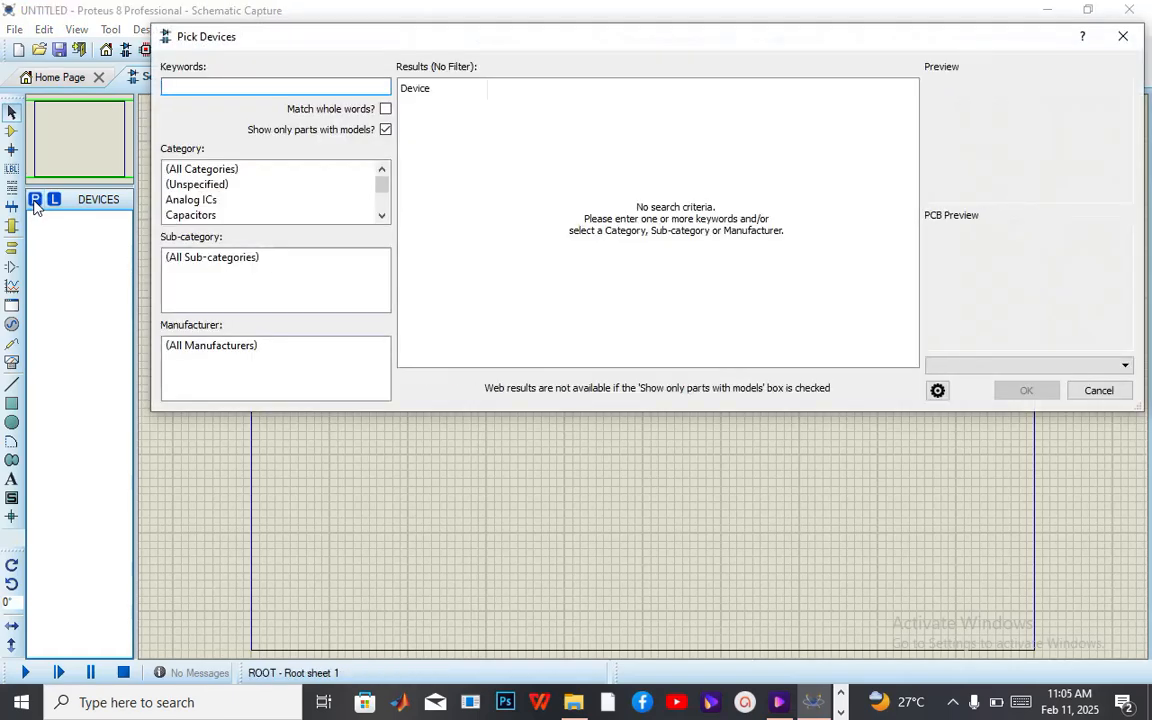
pyautogui.write('BATTERY')
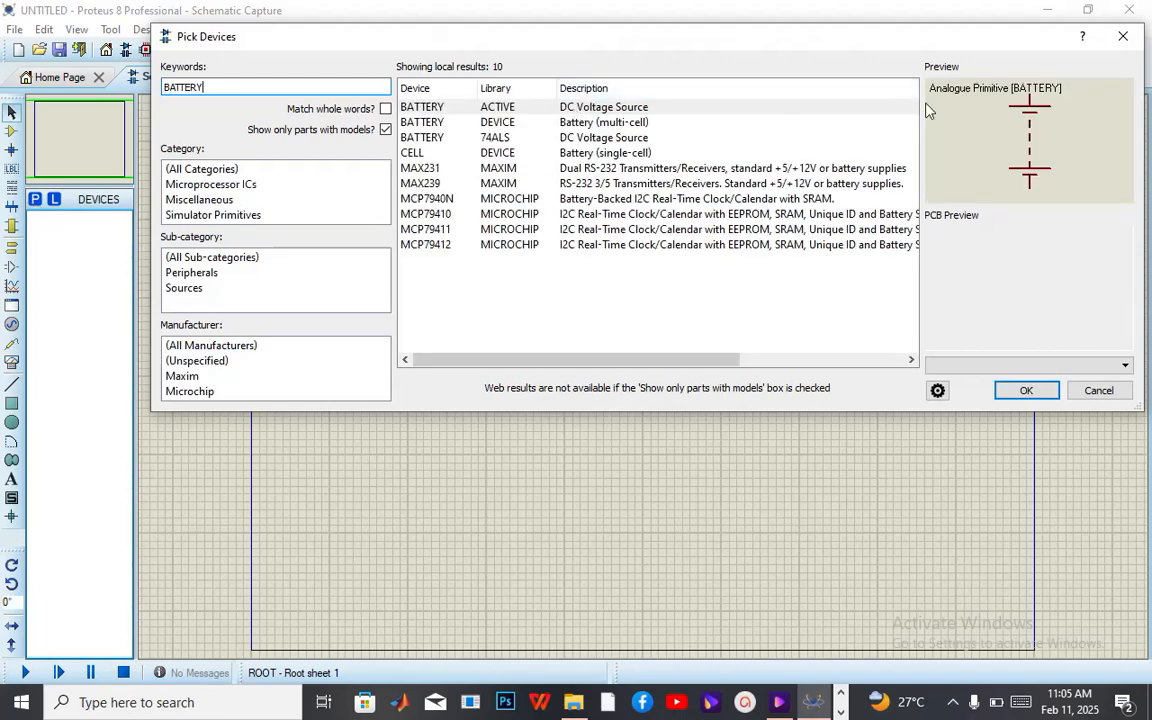
pyautogui.click(1028, 391)
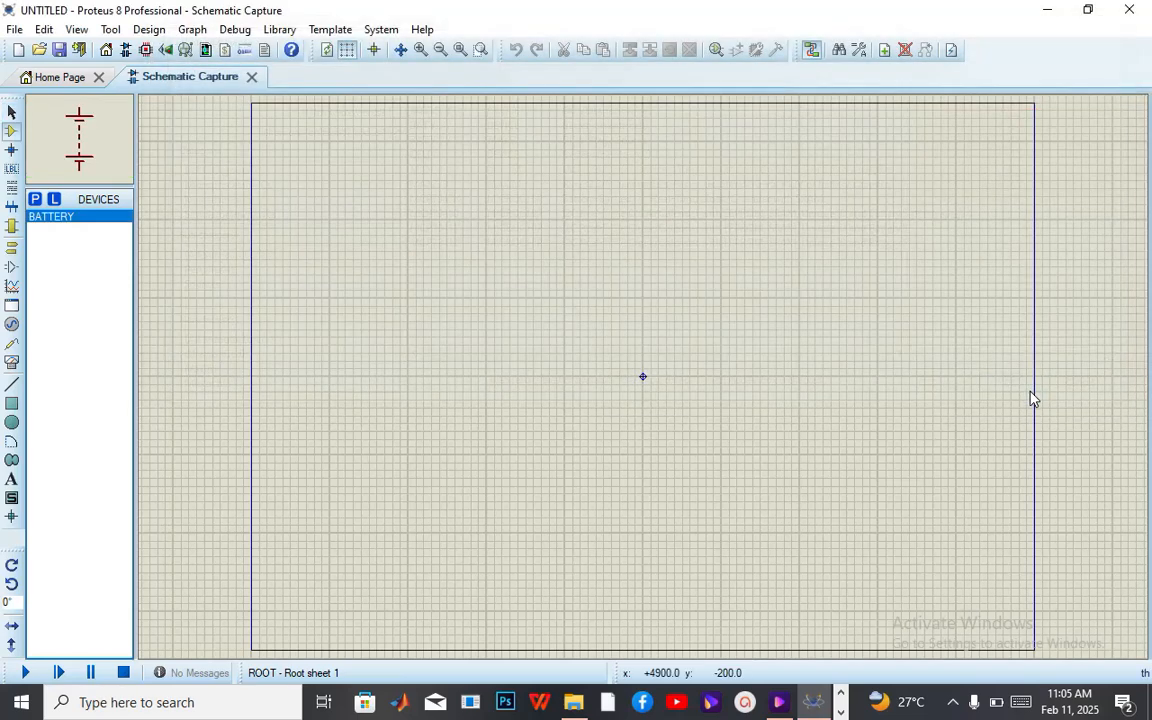
pyautogui.click(356, 257)
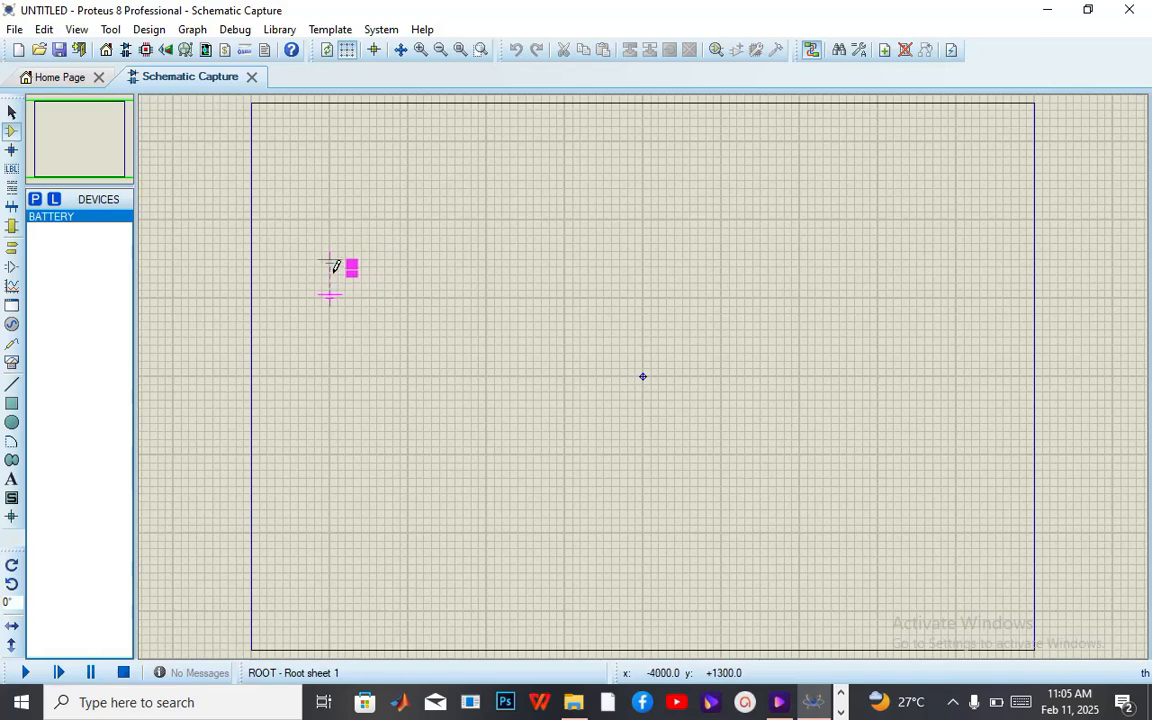
pyautogui.click(330, 263)
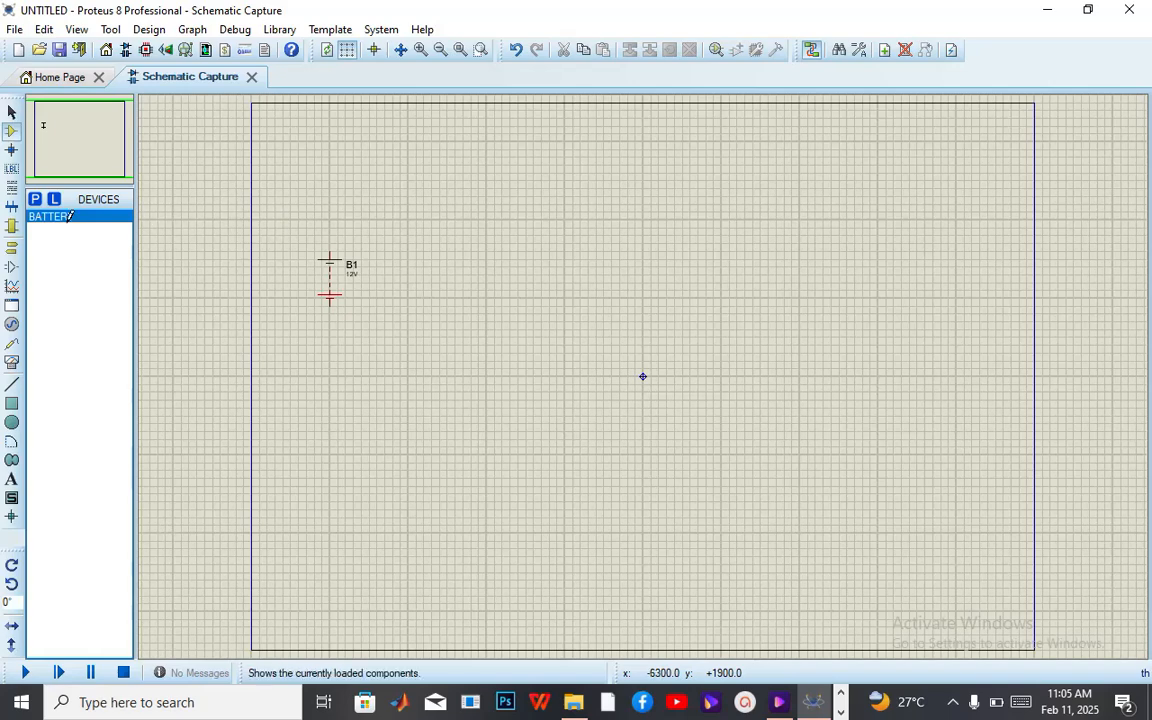
# Step: Pick the SWITCH device (interactive SPST, latched action) from the library and place it above and to the right of the battery
pyautogui.click(34, 202)
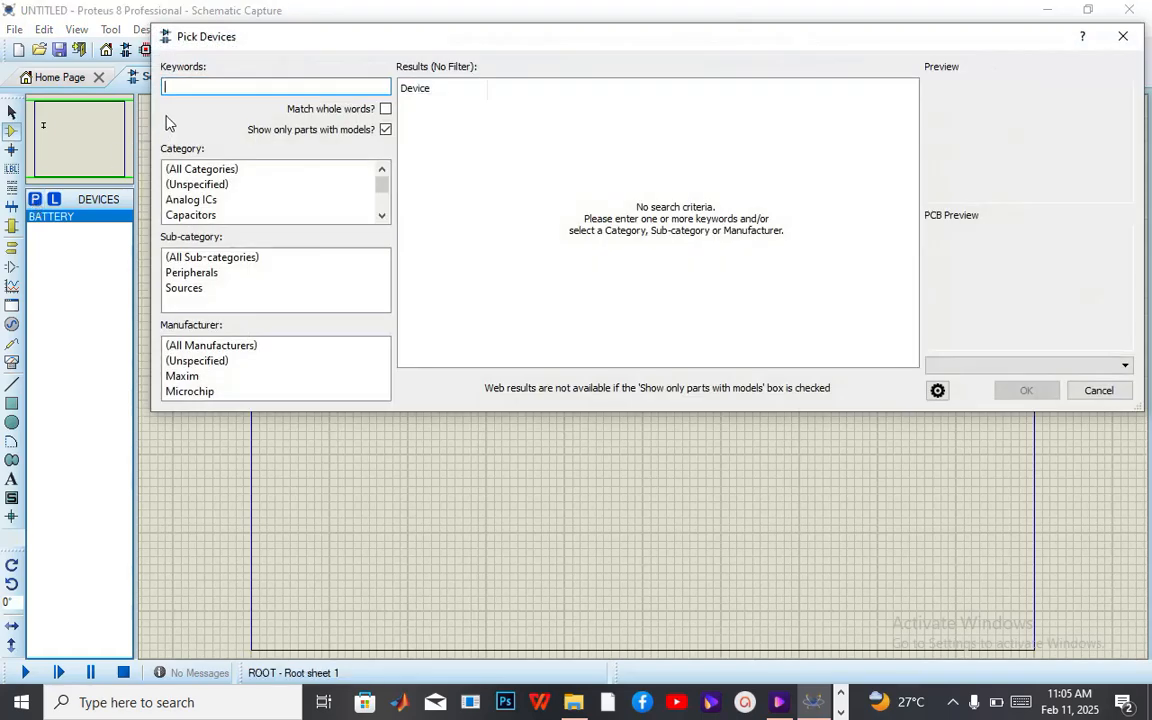
pyautogui.write('SWI')
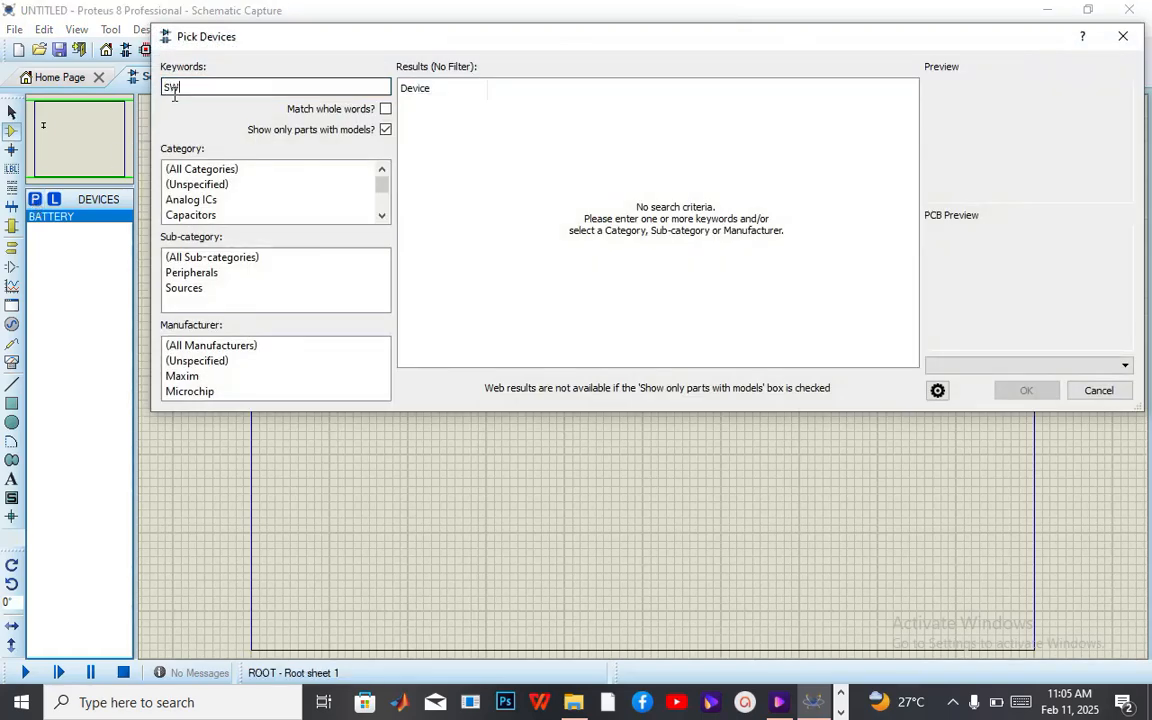
pyautogui.write('TCH')
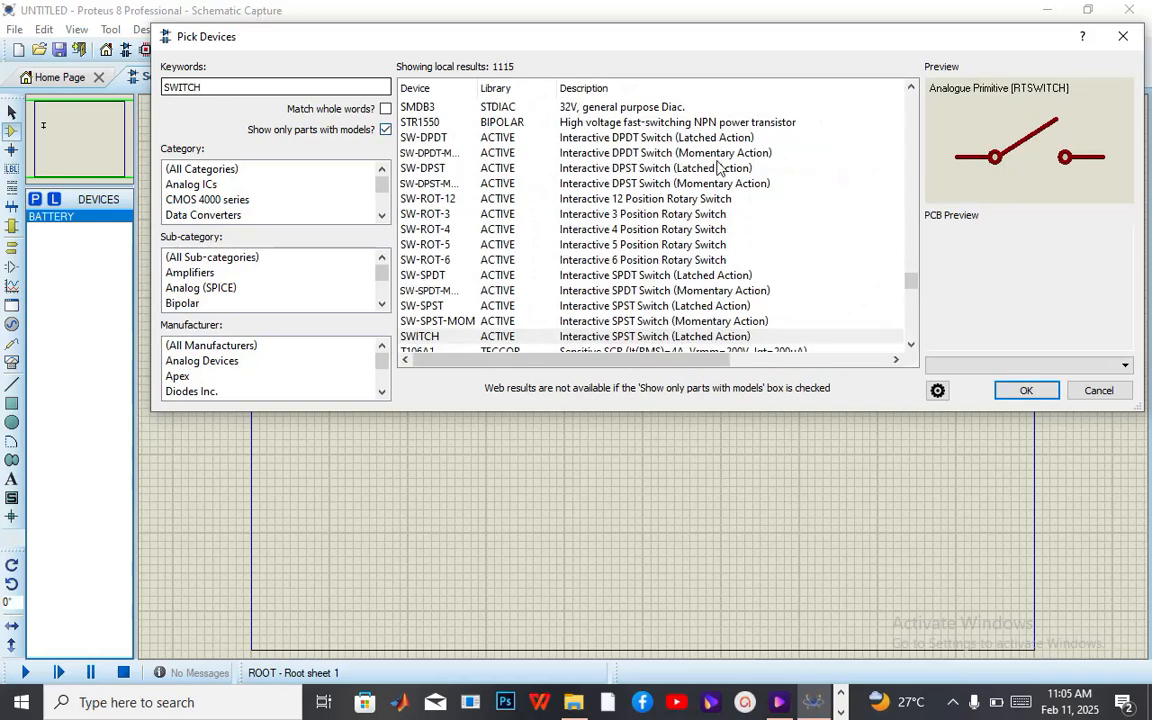
pyautogui.click(1026, 391)
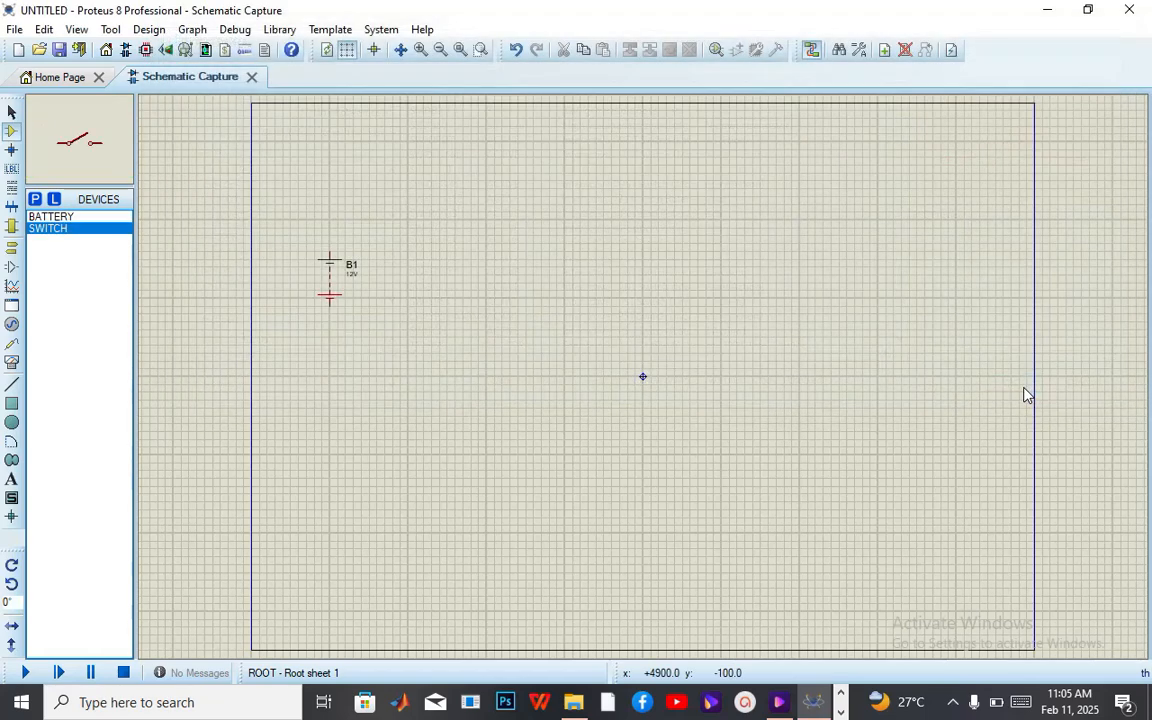
pyautogui.click(407, 217)
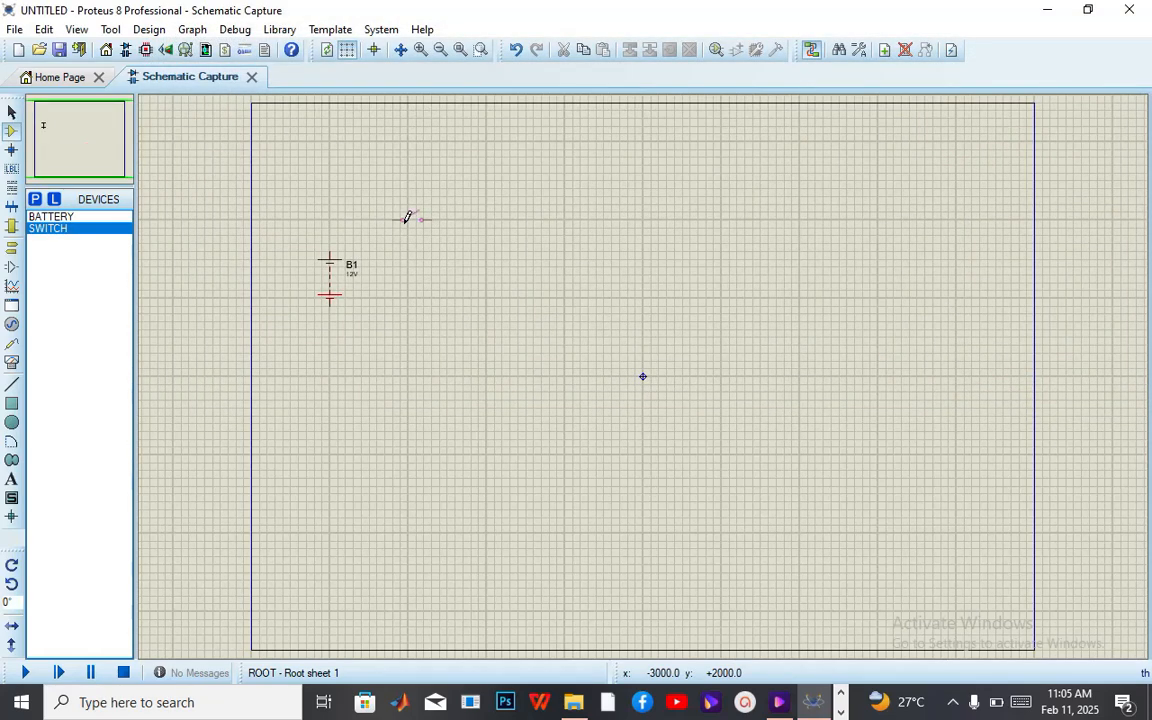
pyautogui.click(405, 217)
# Step: Pick the RESISTOR analog primitive from the library and place it to the right of the switch
pyautogui.click(36, 201)
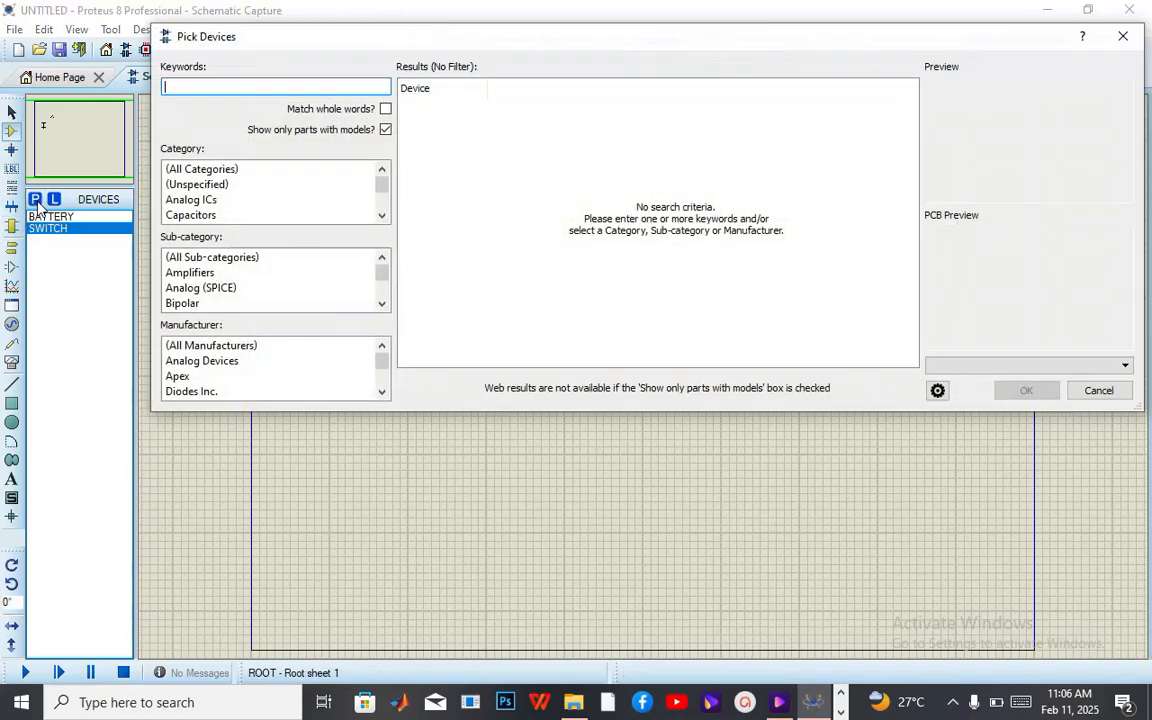
pyautogui.write('RESISTOR')
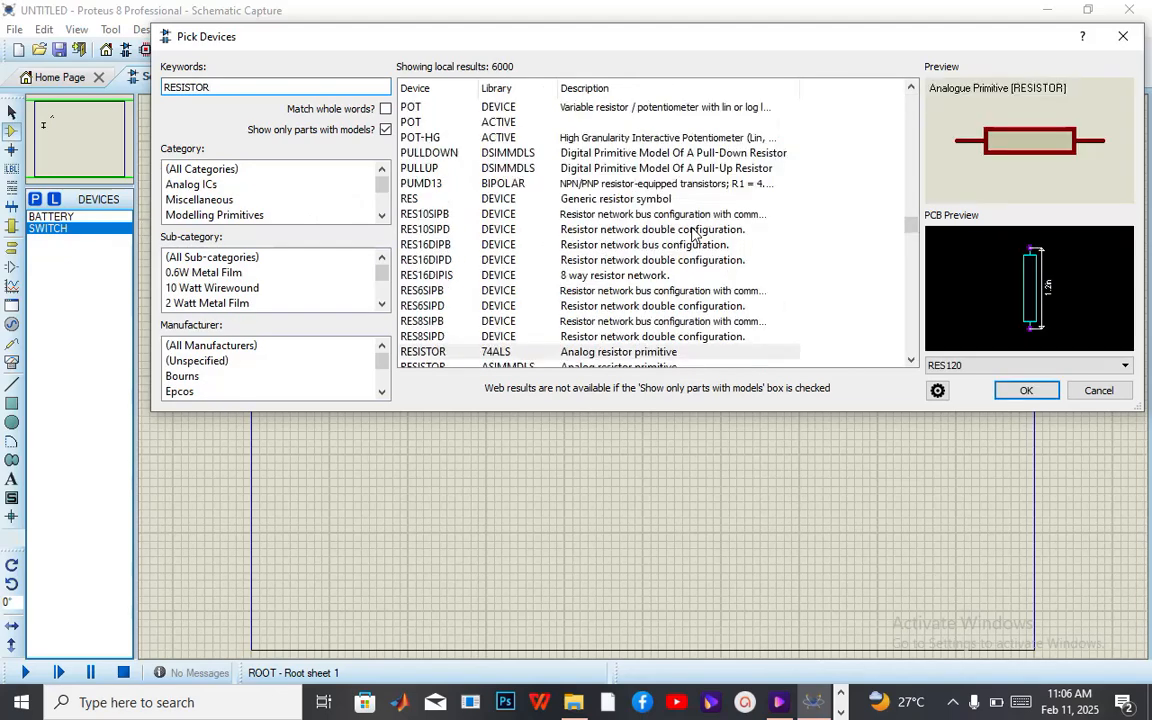
pyautogui.click(1028, 390)
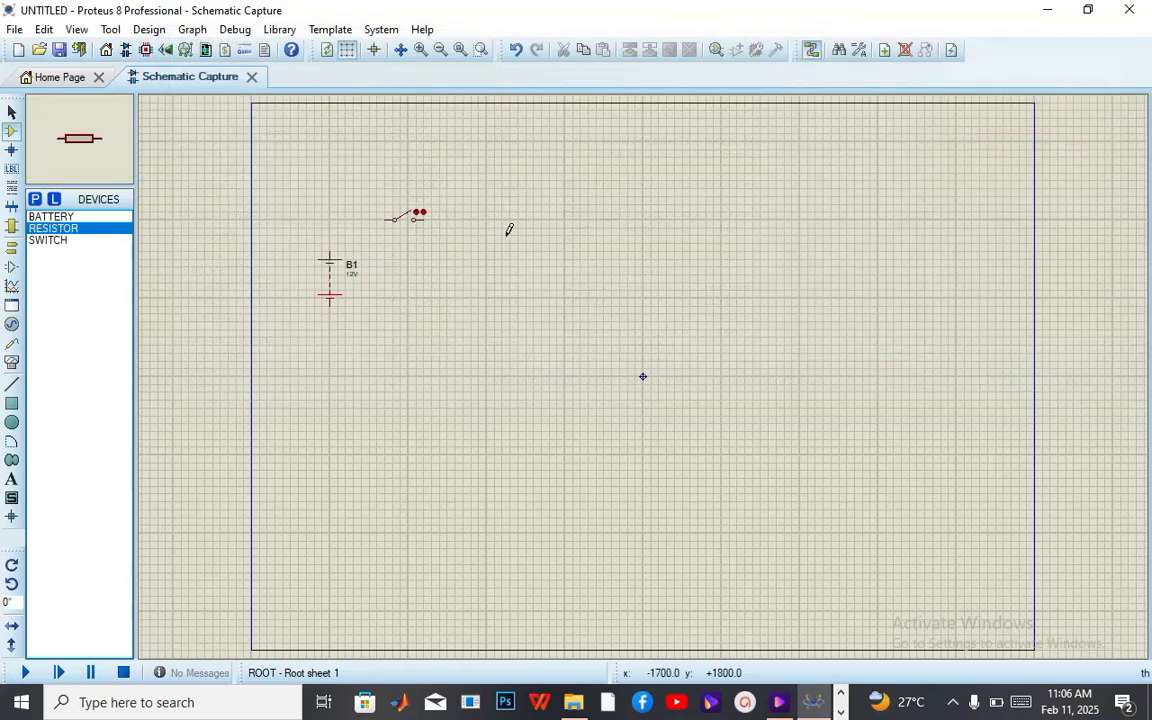
pyautogui.click(497, 206)
pyautogui.click(497, 207)
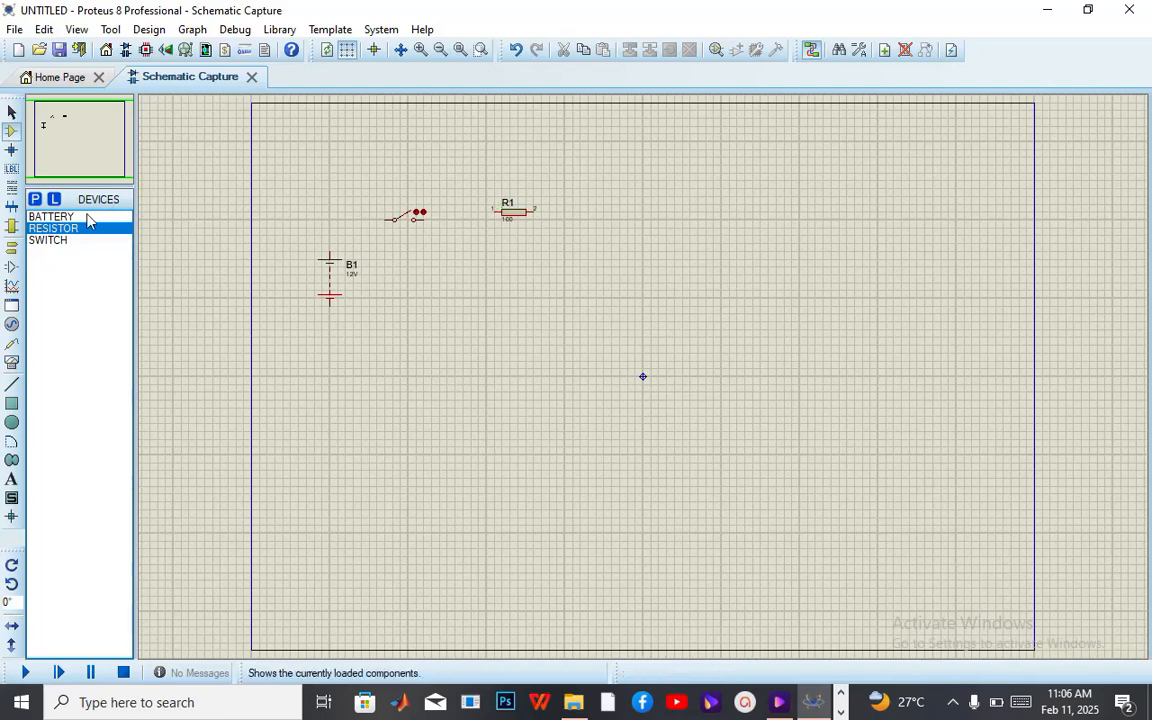
# Step: Search the library for LED, pick the animated LED-YELLOW model and place it below and slightly right of the resistor
pyautogui.click(35, 199)
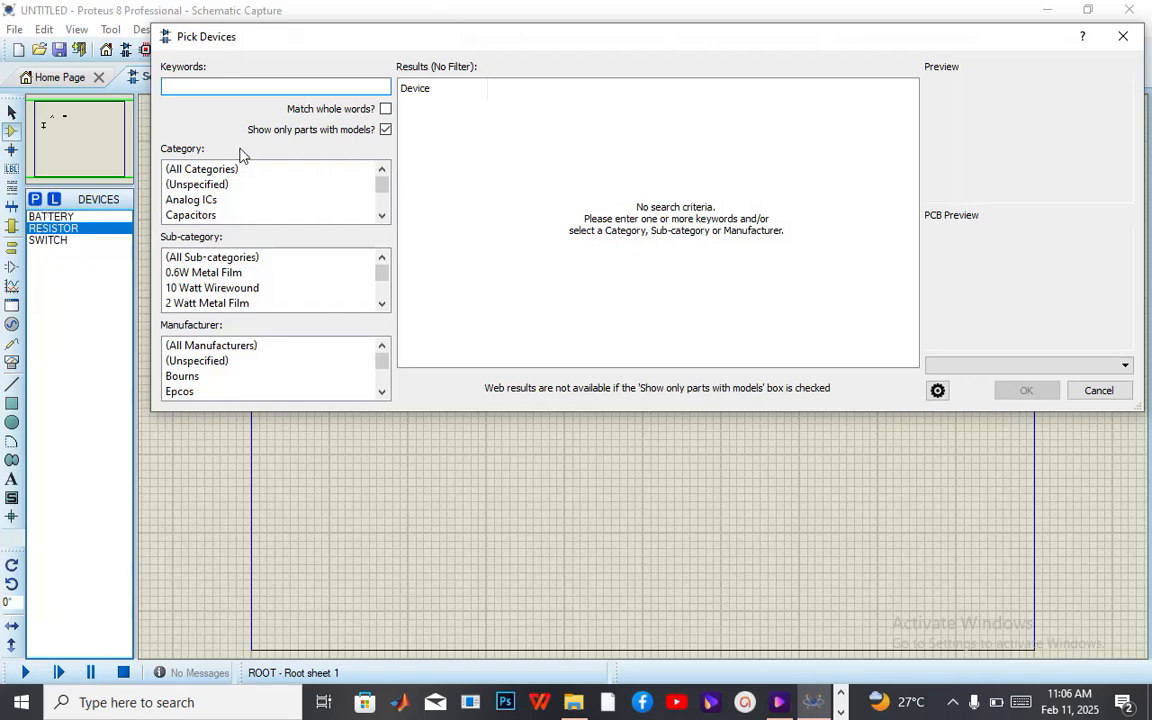
pyautogui.write('LED')
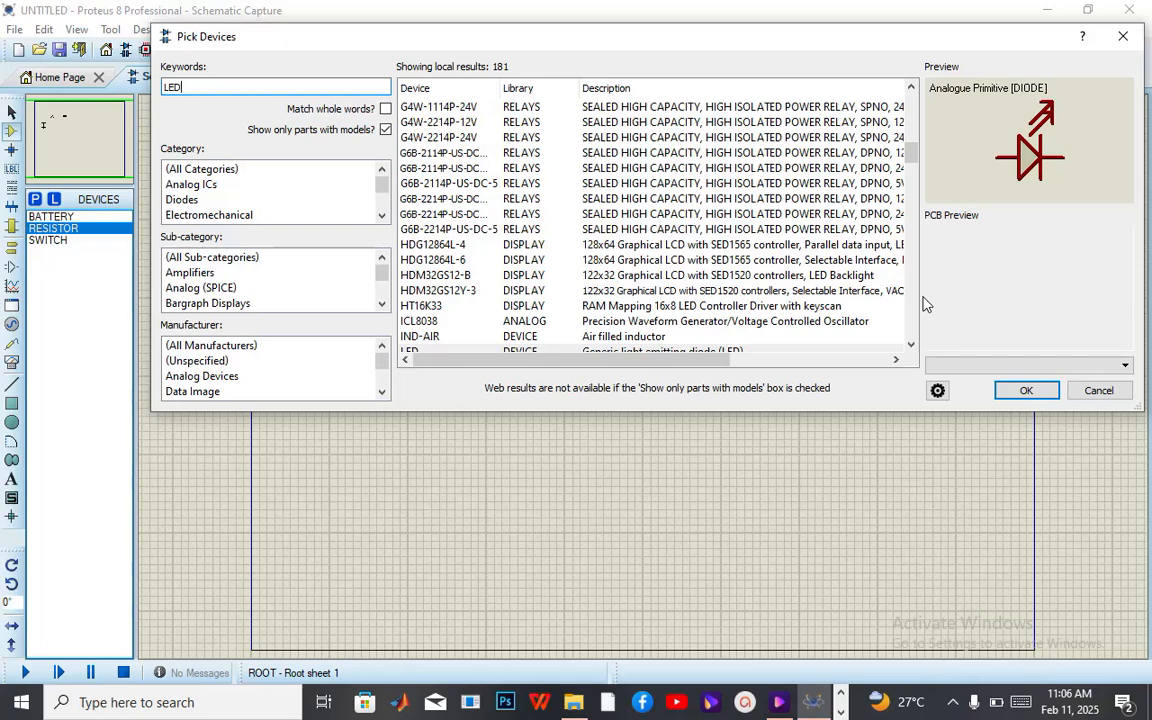
pyautogui.moveTo(908, 149); pyautogui.dragTo(915, 182)
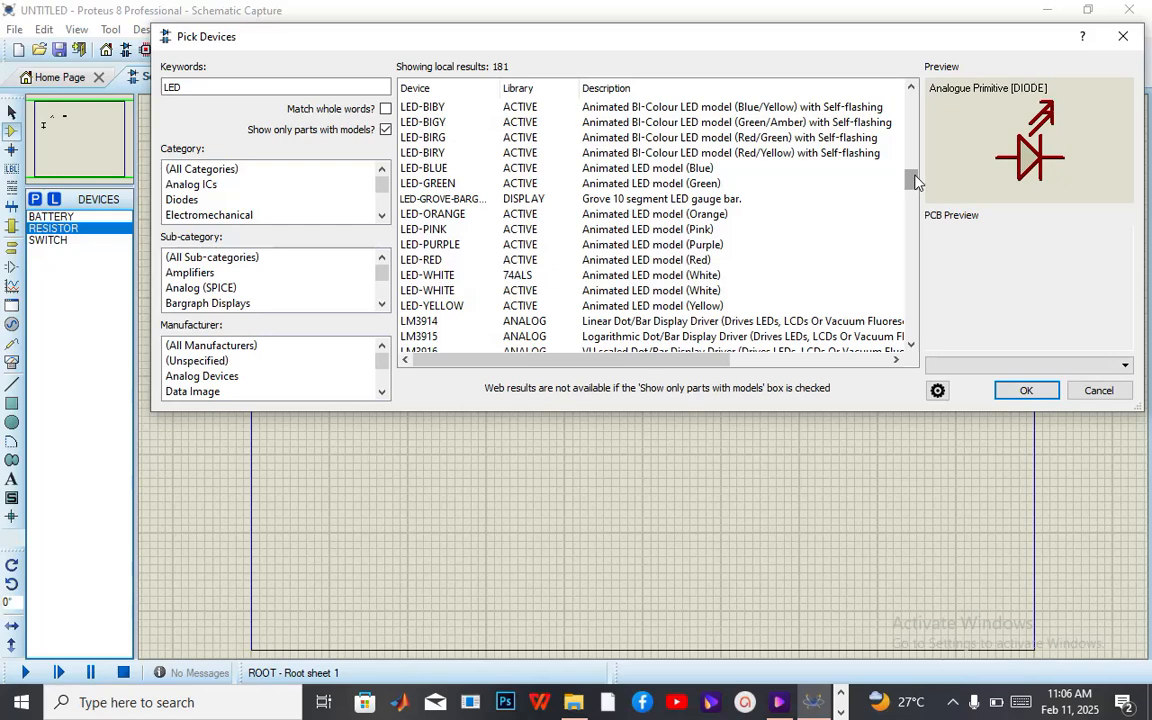
pyautogui.moveTo(915, 182); pyautogui.dragTo(915, 173)
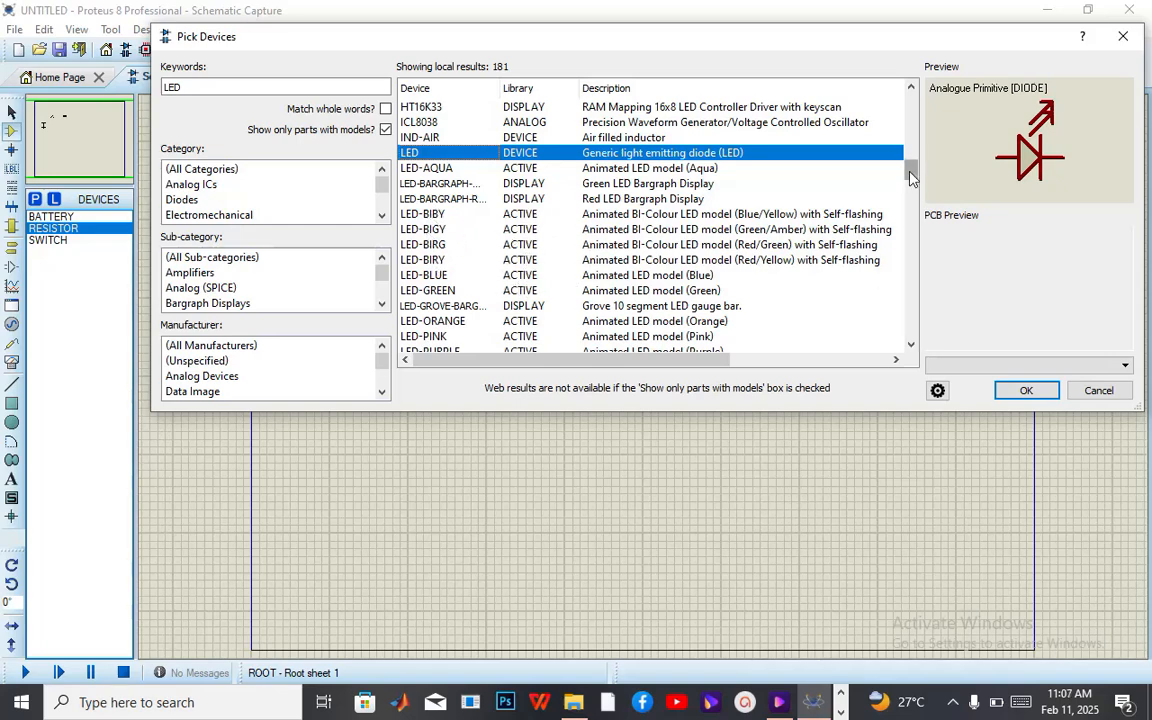
pyautogui.scroll(-2, 910, 177)
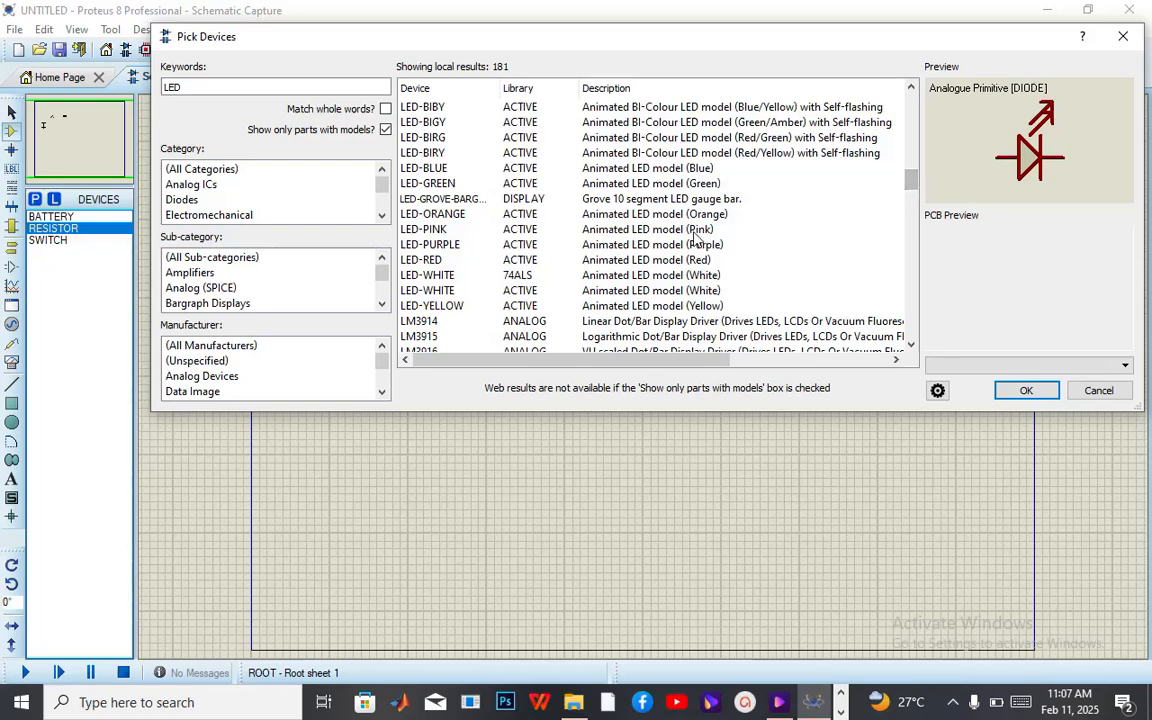
pyautogui.click(535, 306)
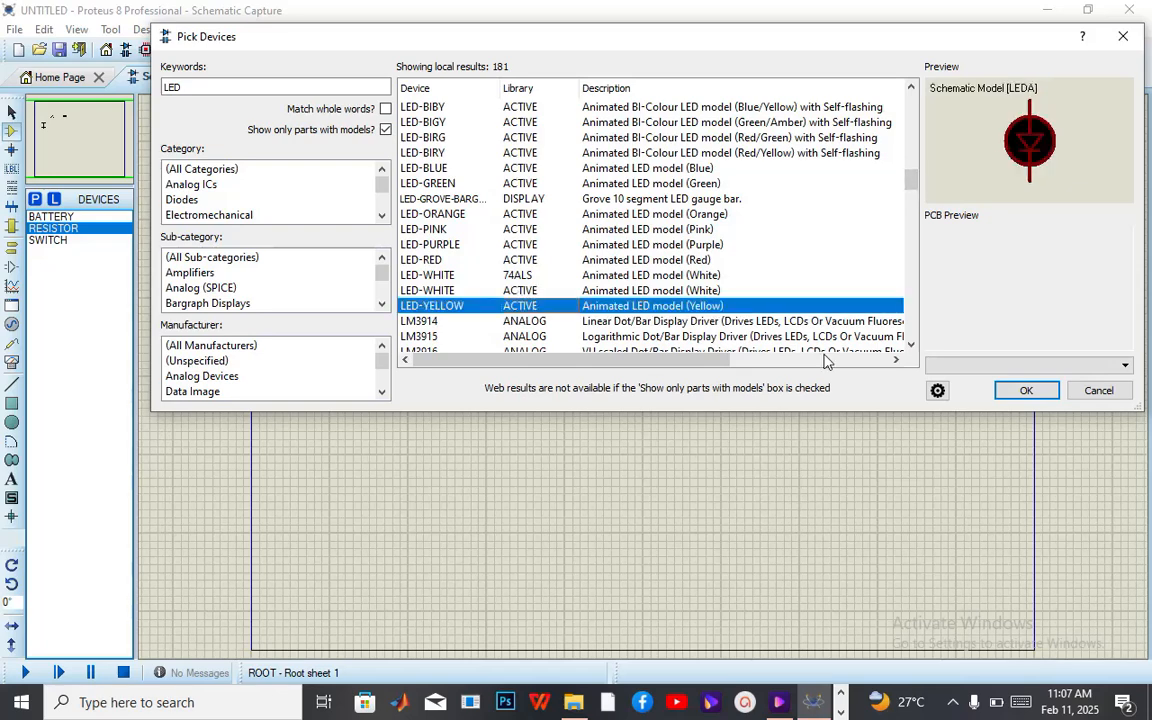
pyautogui.click(1023, 391)
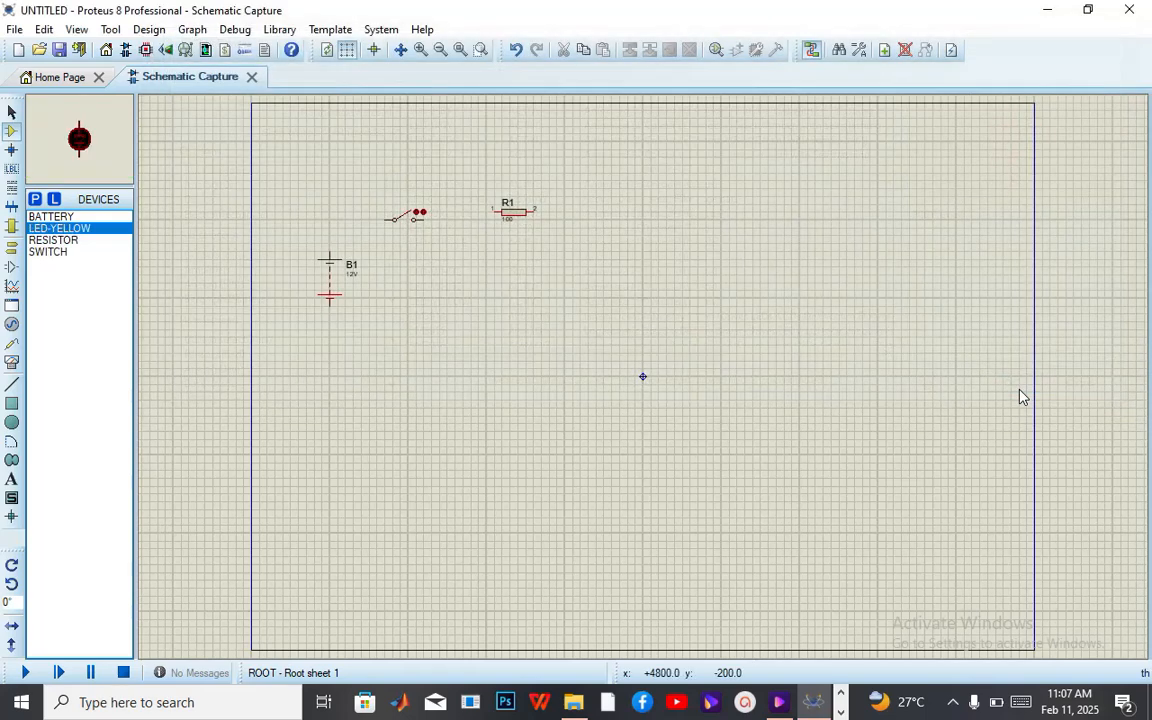
pyautogui.moveTo(1019, 391); pyautogui.dragTo(547, 324)
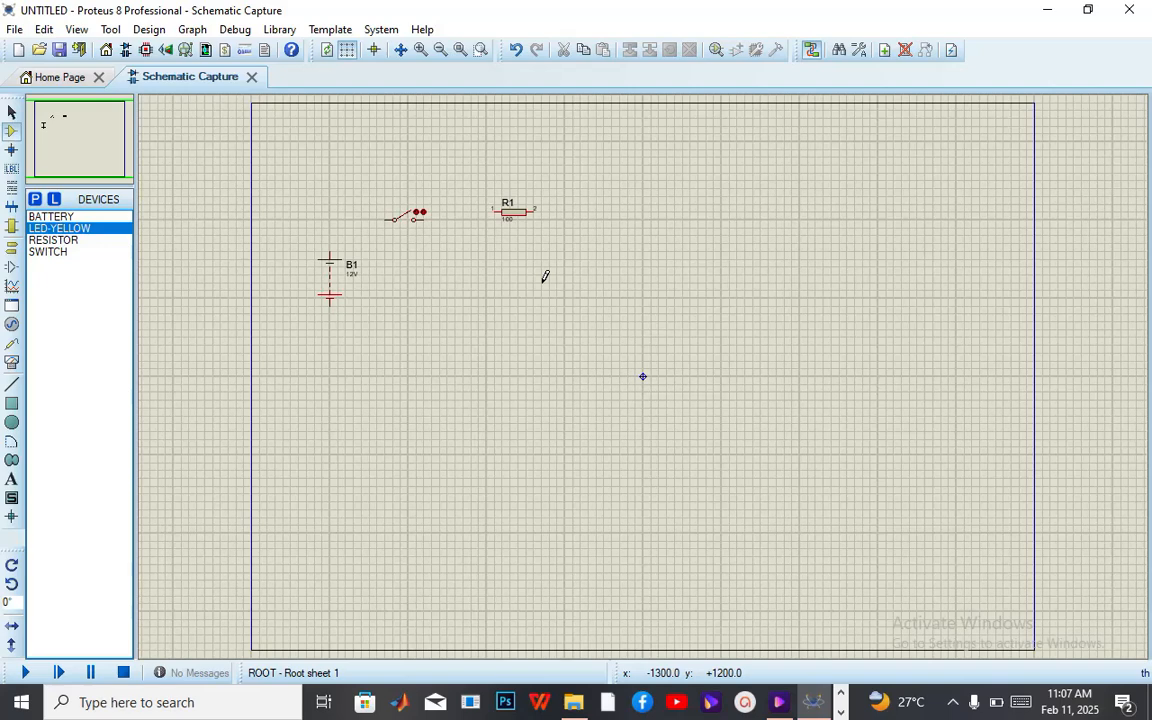
pyautogui.click(545, 276)
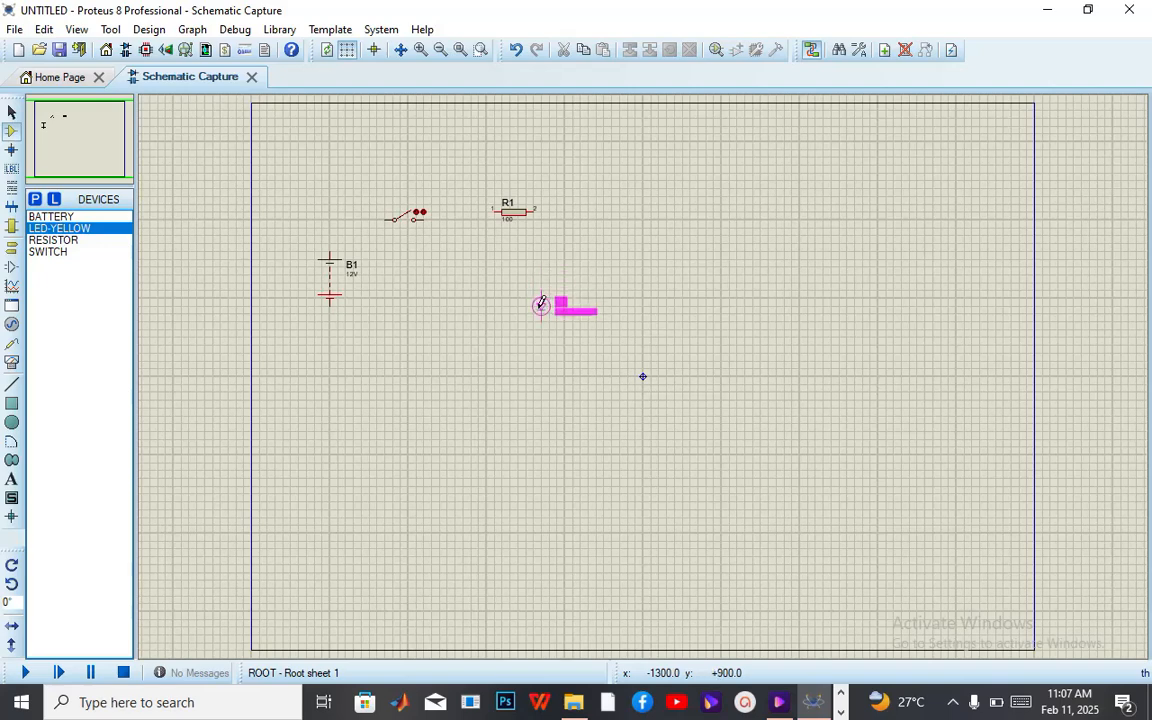
pyautogui.click(541, 303)
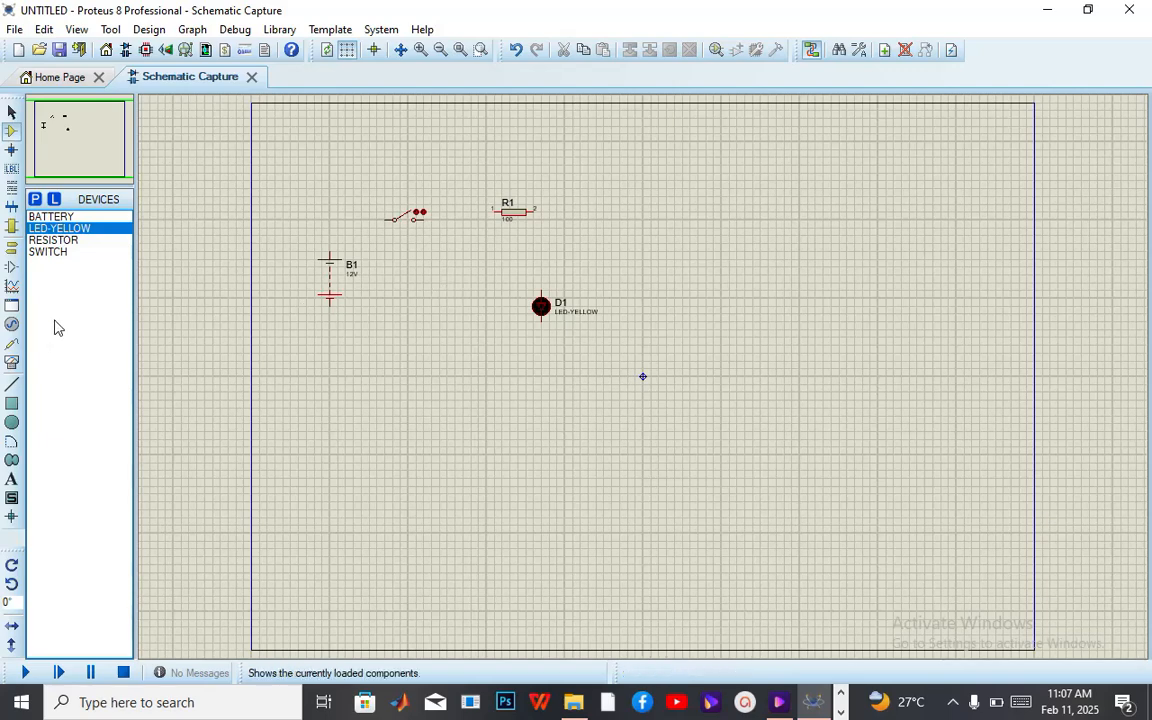
# Step: Place a GROUND terminal between the battery and the yellow LED, slightly below both
pyautogui.click(12, 248)
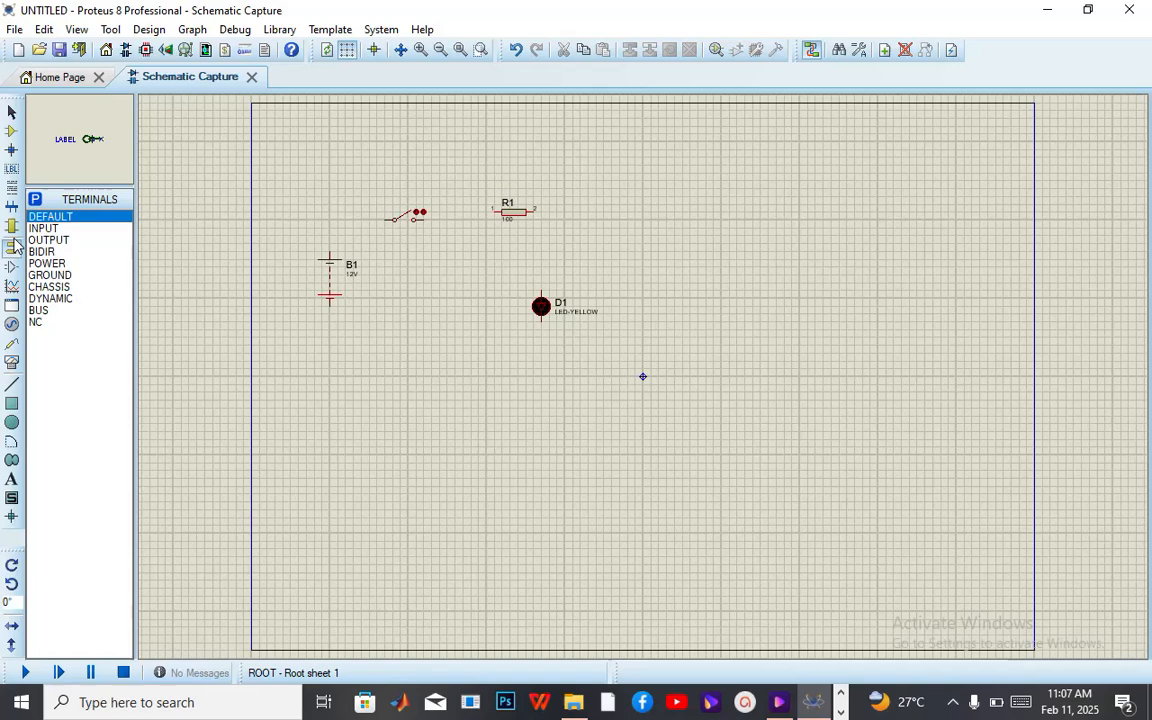
pyautogui.click(64, 276)
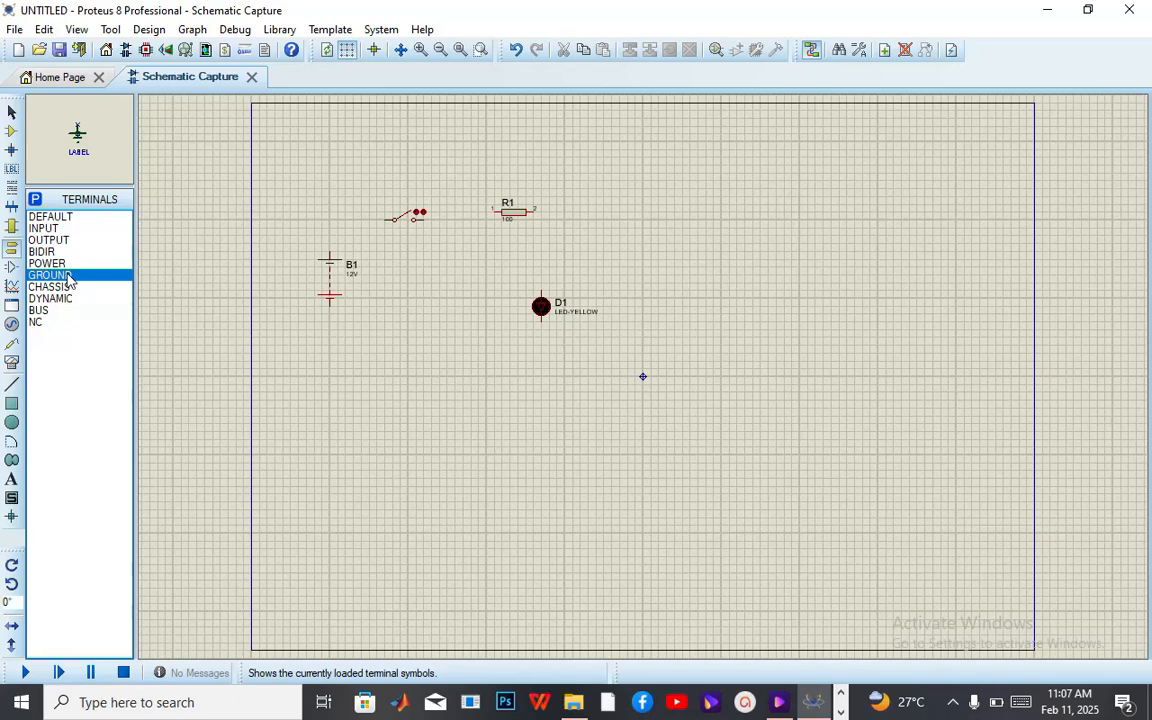
pyautogui.press('super+Tab')
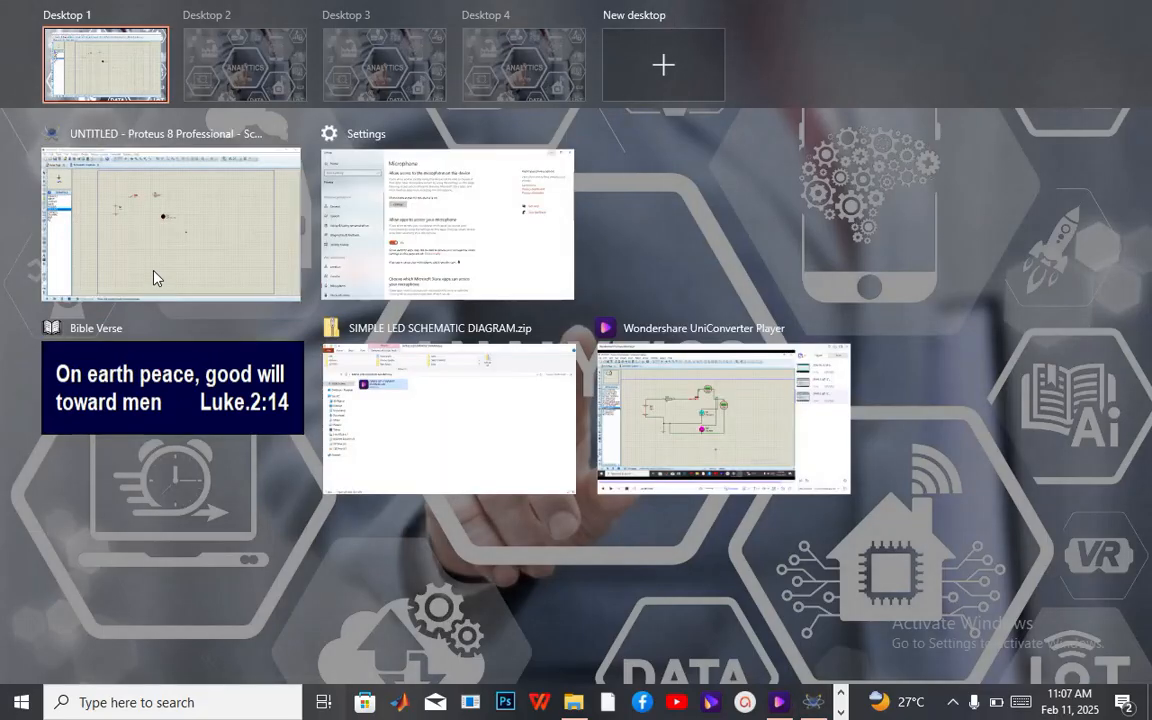
pyautogui.click(155, 277)
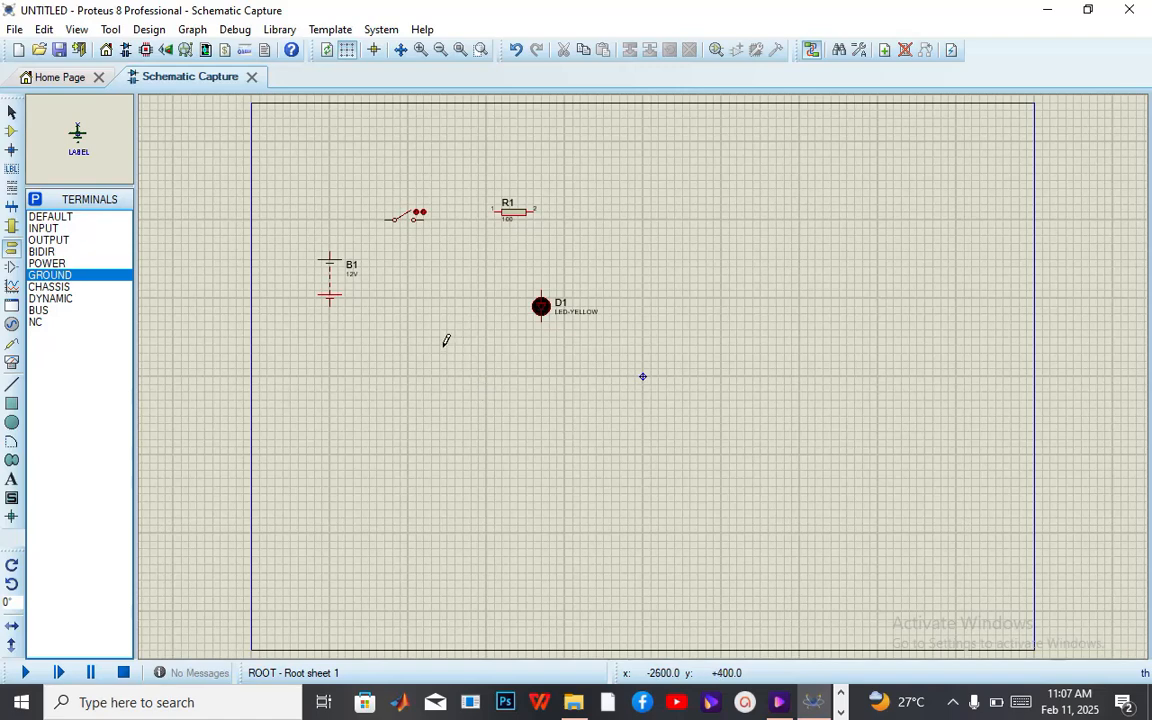
pyautogui.click(446, 338)
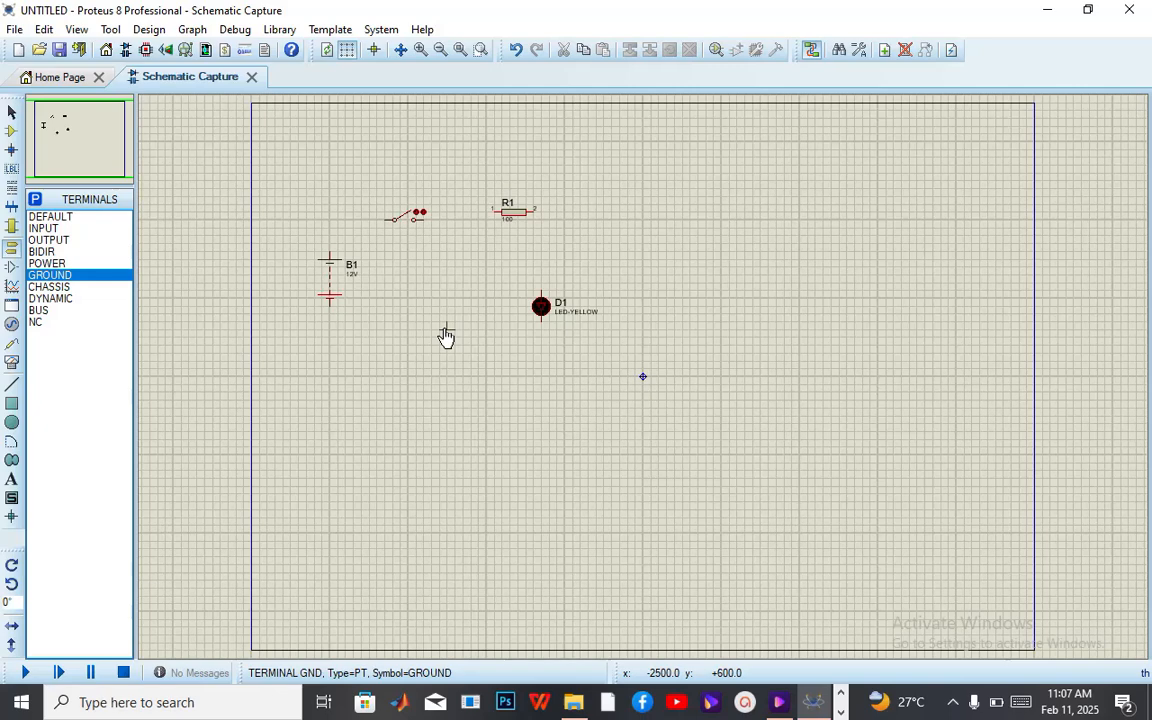
# Step: Wire the battery's upper pin to the switch's left pin, and the switch's right pin to the resistor's pin 1
pyautogui.click(332, 227)
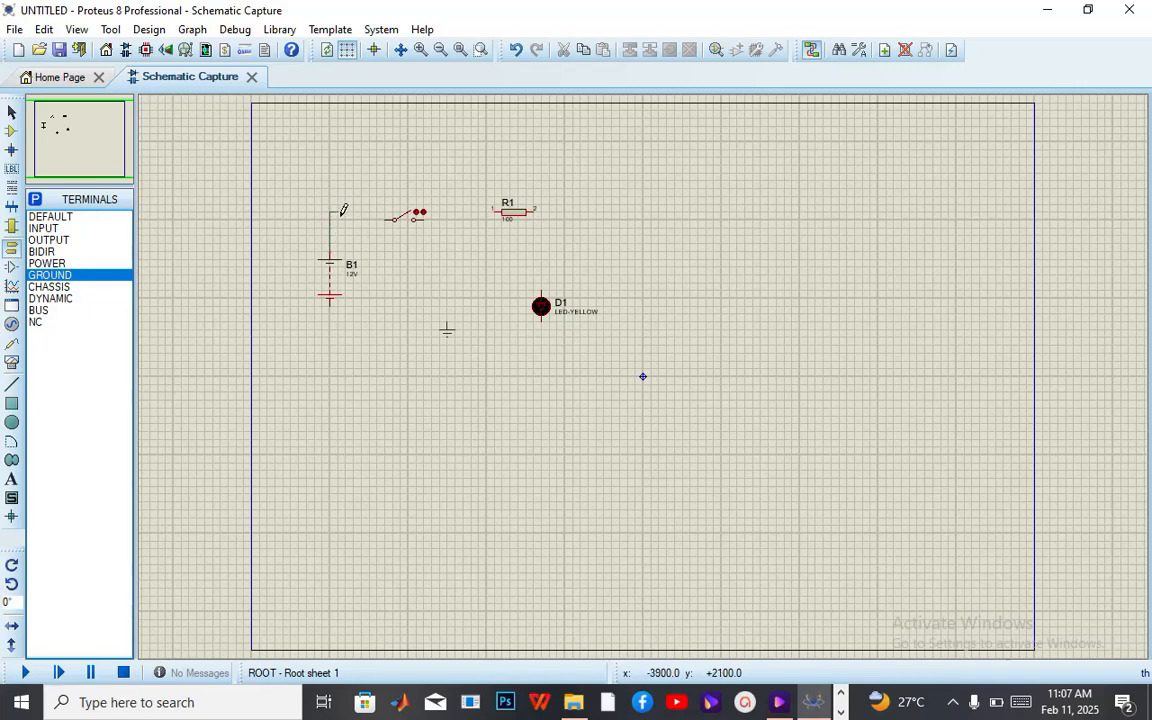
pyautogui.click(386, 218)
pyautogui.click(426, 213)
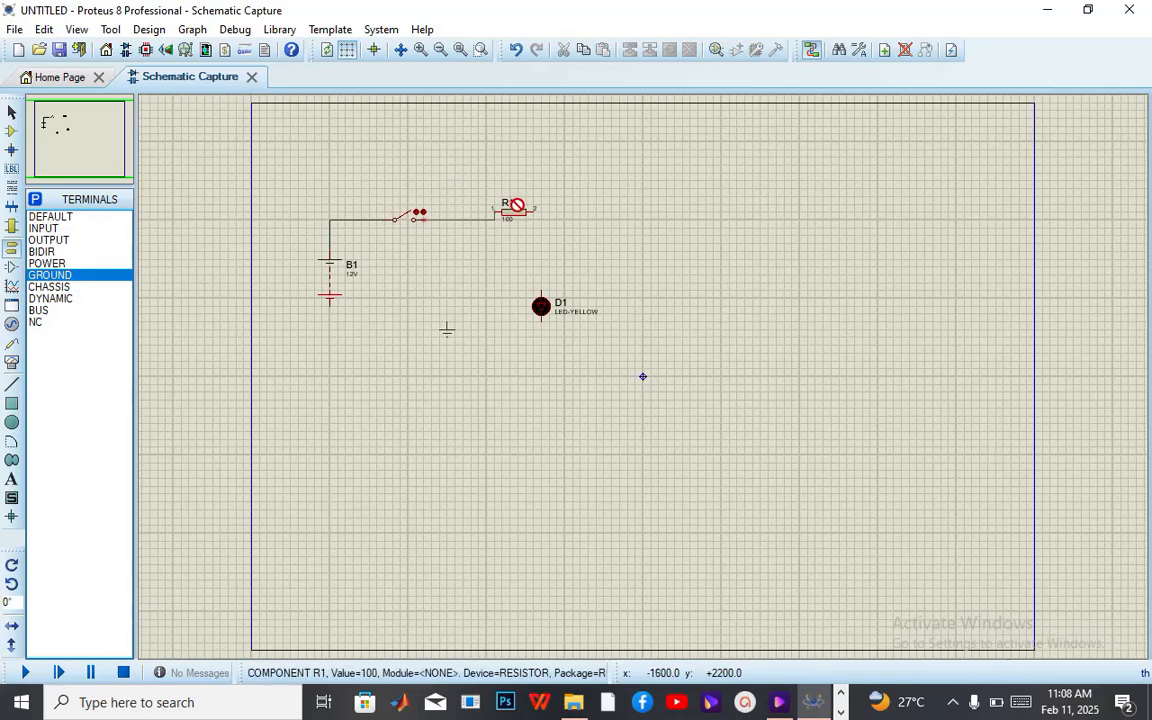
pyautogui.click(491, 207)
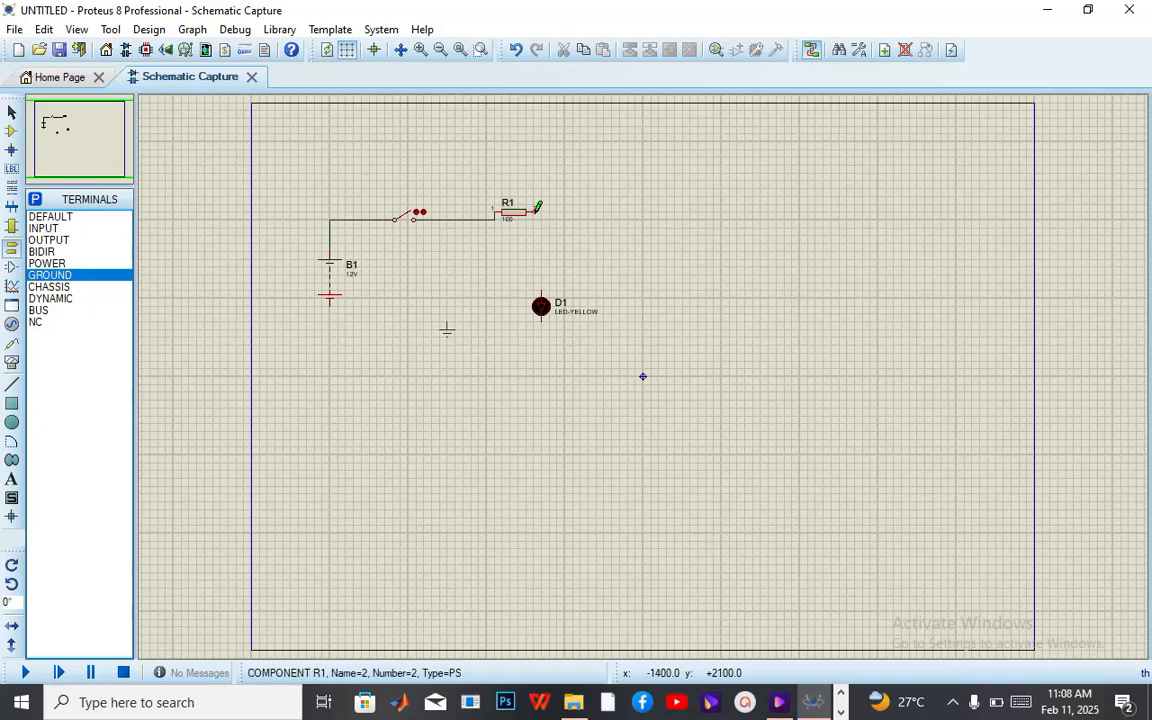
# Step: Wire the resistor's pin 2 to the yellow LED's upper pin, and run a wire from the LED's lower pin down to a free end
pyautogui.click(536, 210)
pyautogui.click(540, 287)
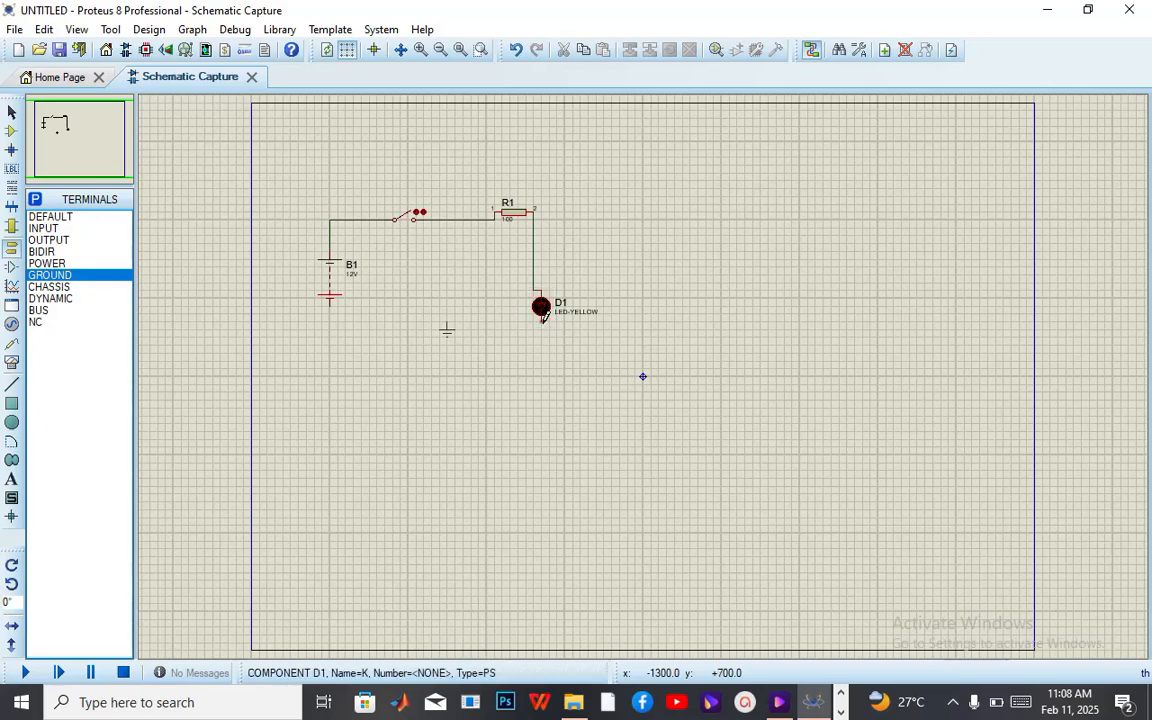
pyautogui.click(541, 316)
pyautogui.doubleClick(549, 400)
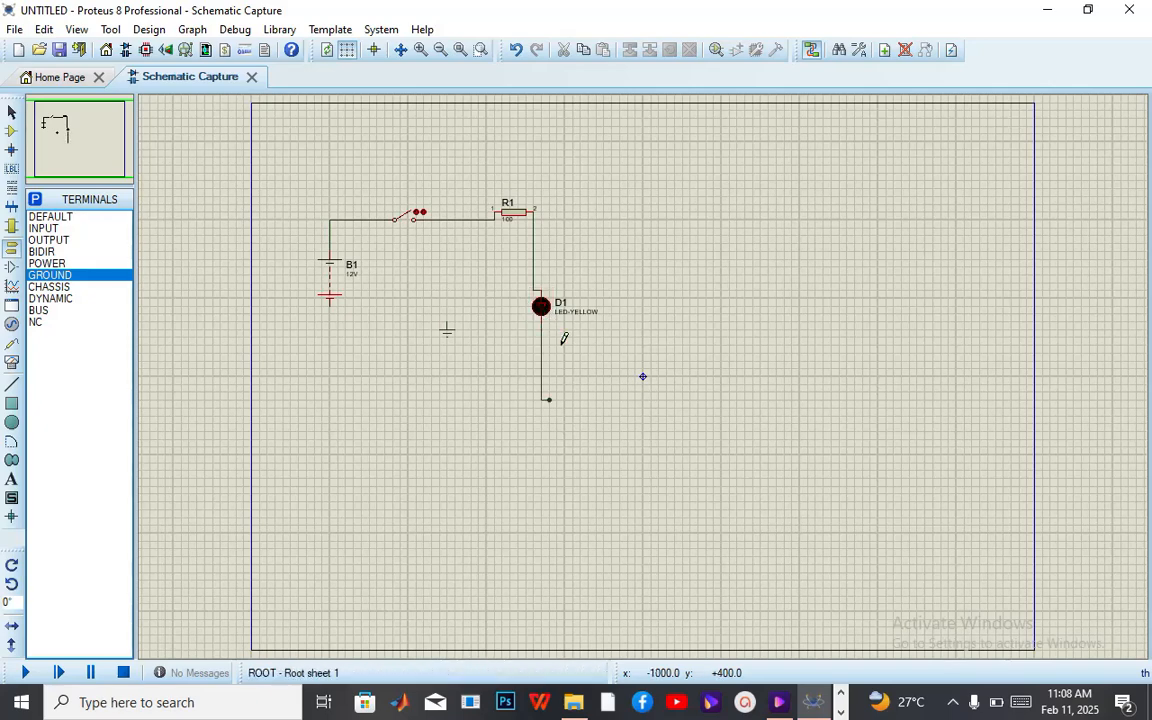
# Step: Undo the dangling wire below the yellow LED and wire the LED's lower pin to the ground terminal and the battery's lower pin
pyautogui.hotkey('ctrl', 'z')
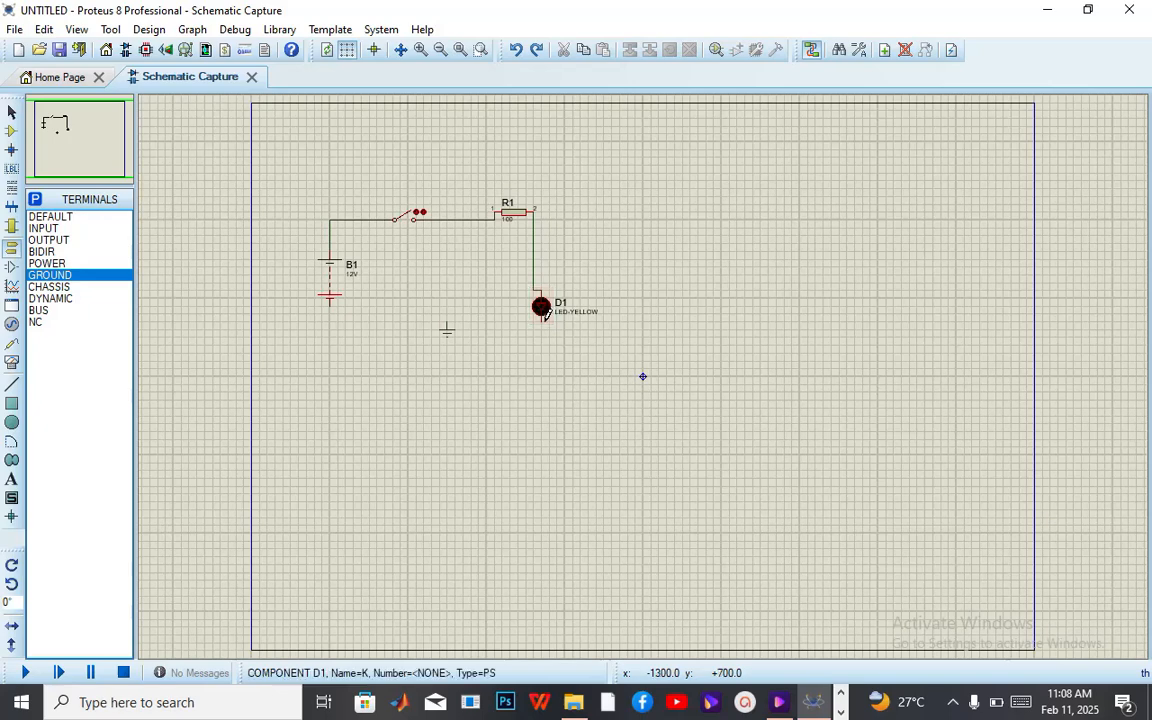
pyautogui.click(541, 317)
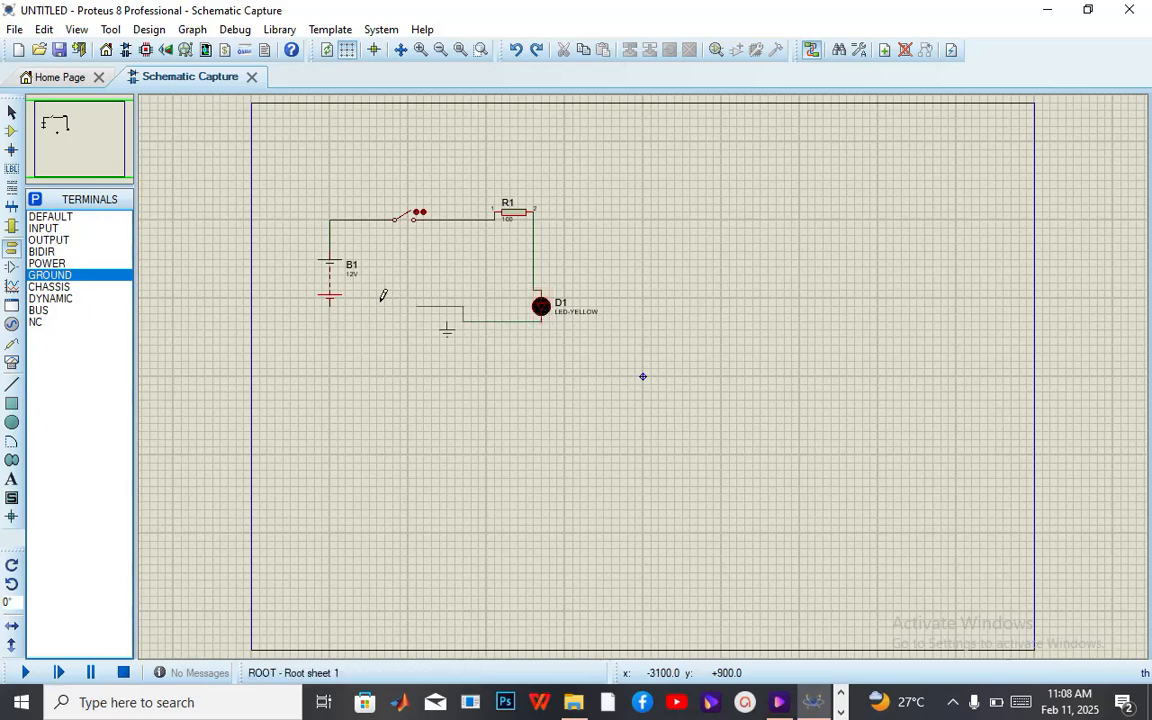
pyautogui.click(332, 304)
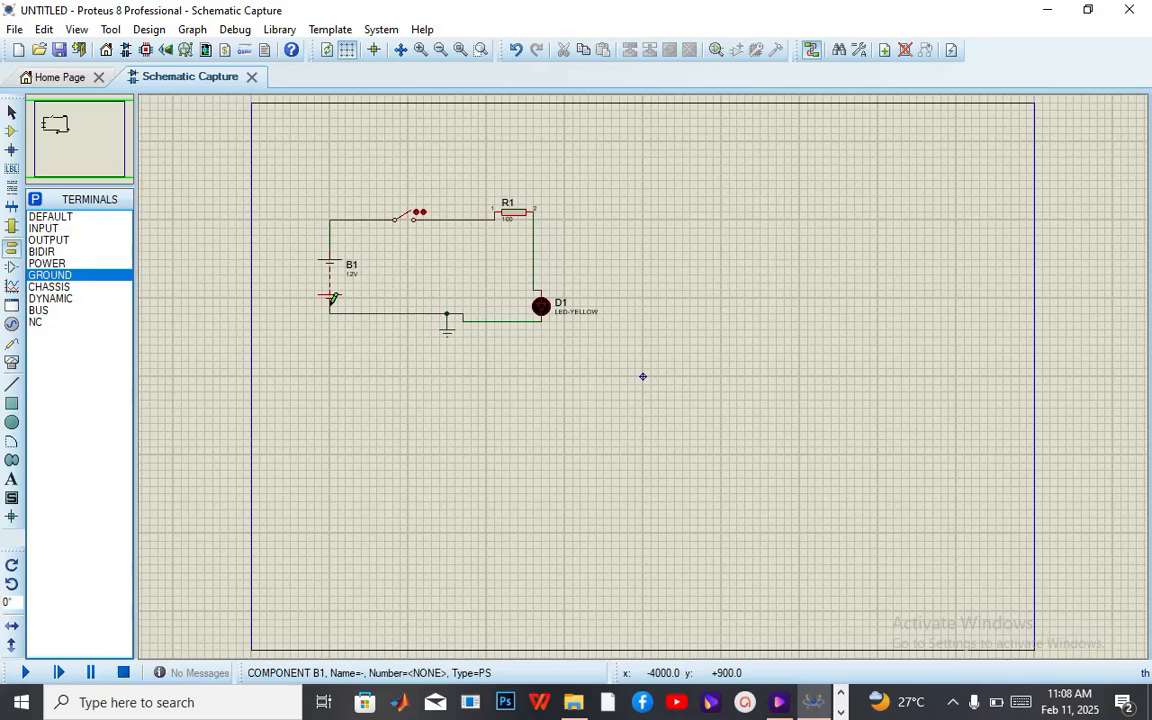
# Step: Close the switch between the battery and resistor and run the simulation to test the LED circuit
pyautogui.click(414, 223)
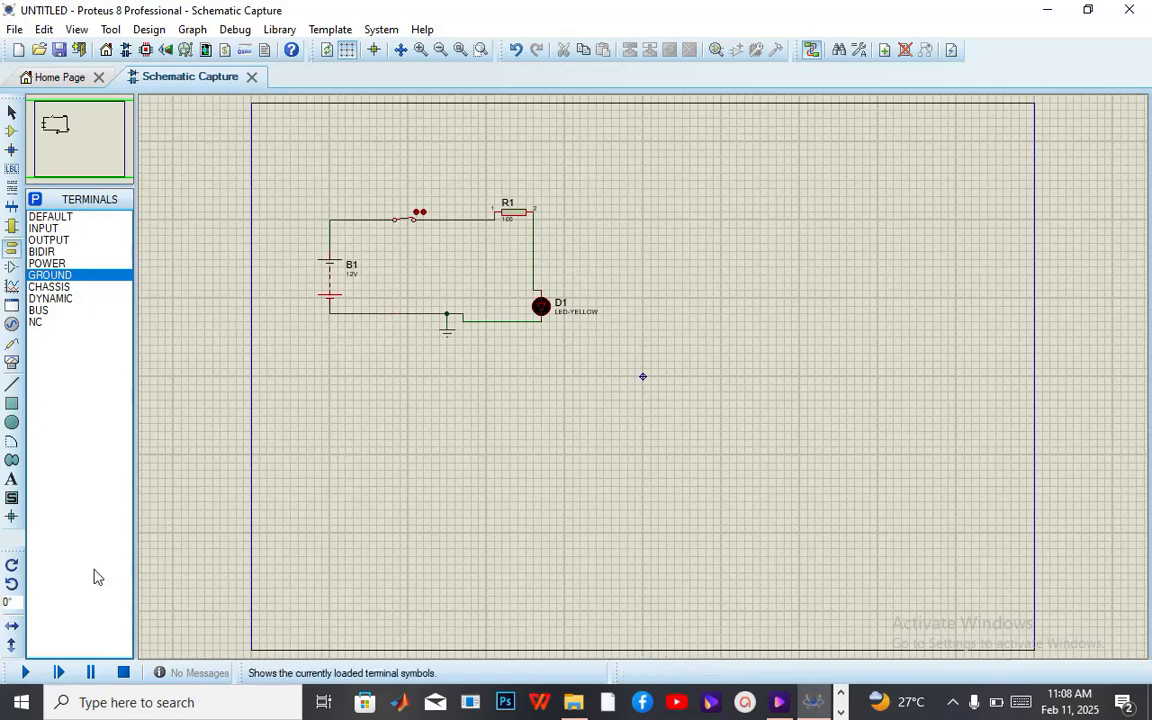
pyautogui.click(26, 678)
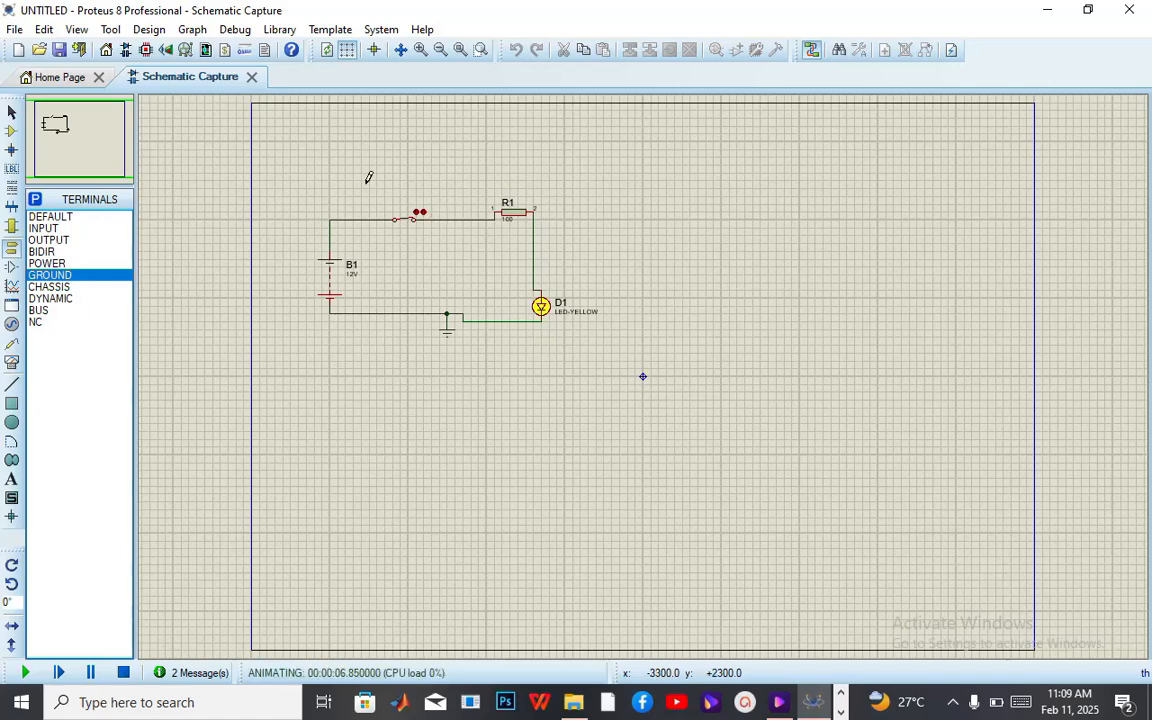
pyautogui.moveTo(311, 156); pyautogui.dragTo(627, 377)
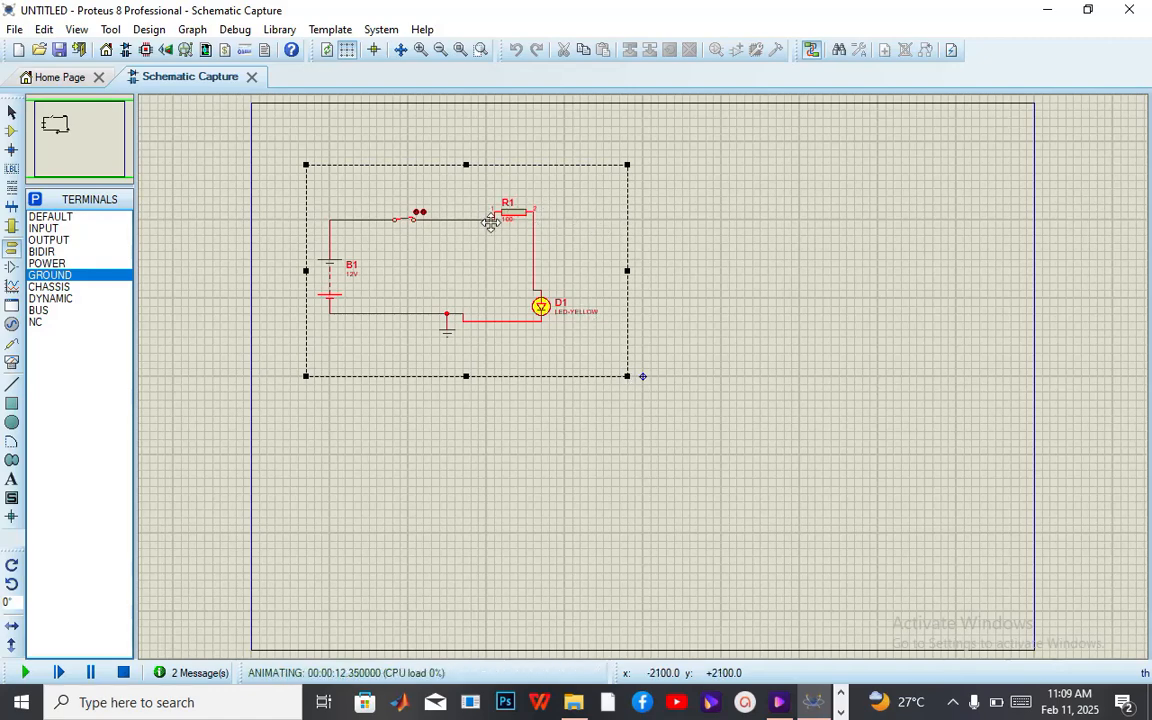
pyautogui.click(600, 199)
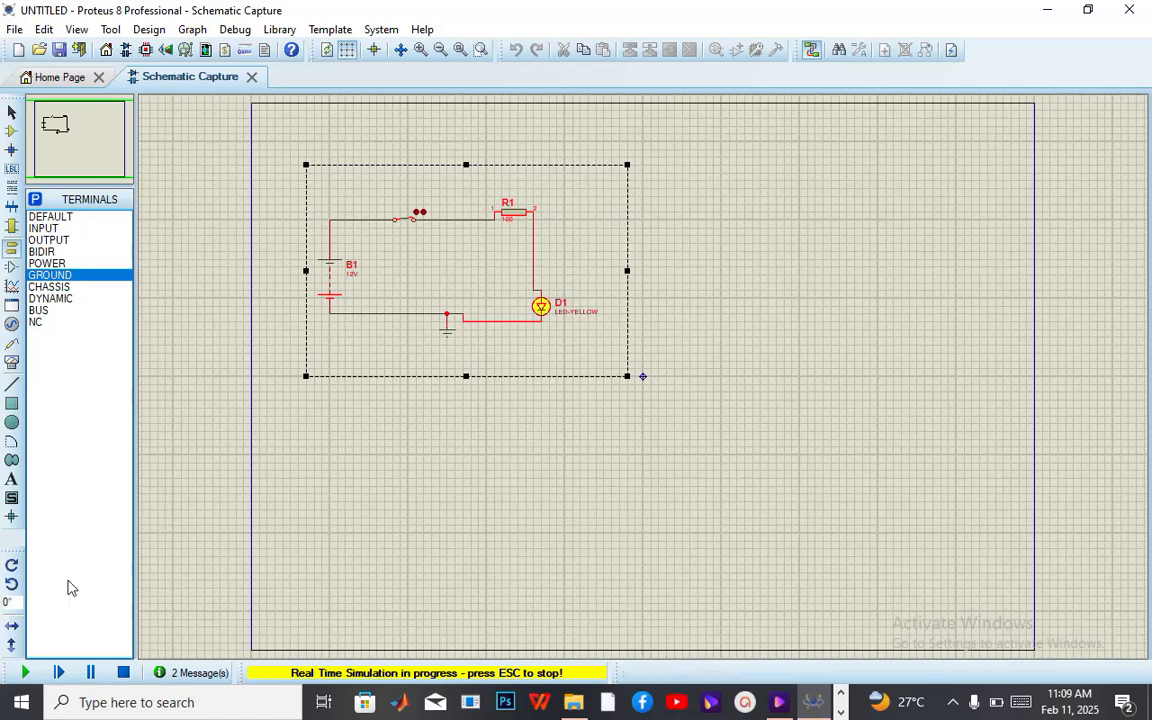
# Step: Stop the running simulation, clear the selection around the circuit and start the simulation again
pyautogui.click(125, 672)
pyautogui.click(537, 437)
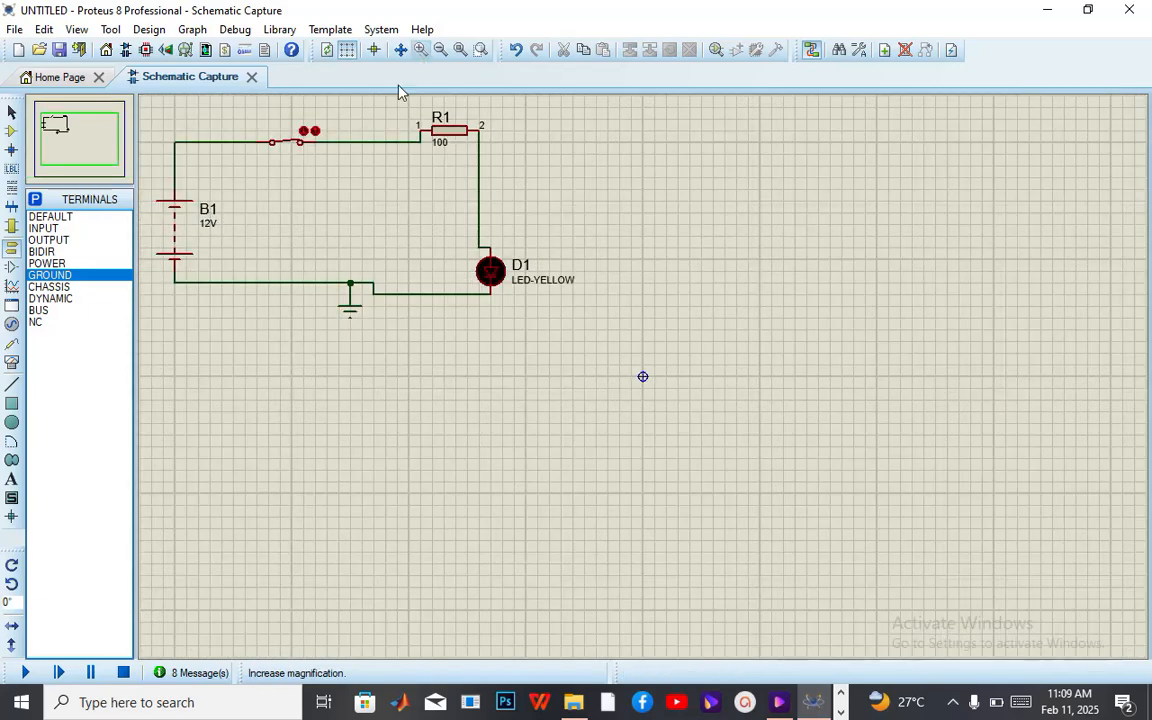
pyautogui.click(86, 139)
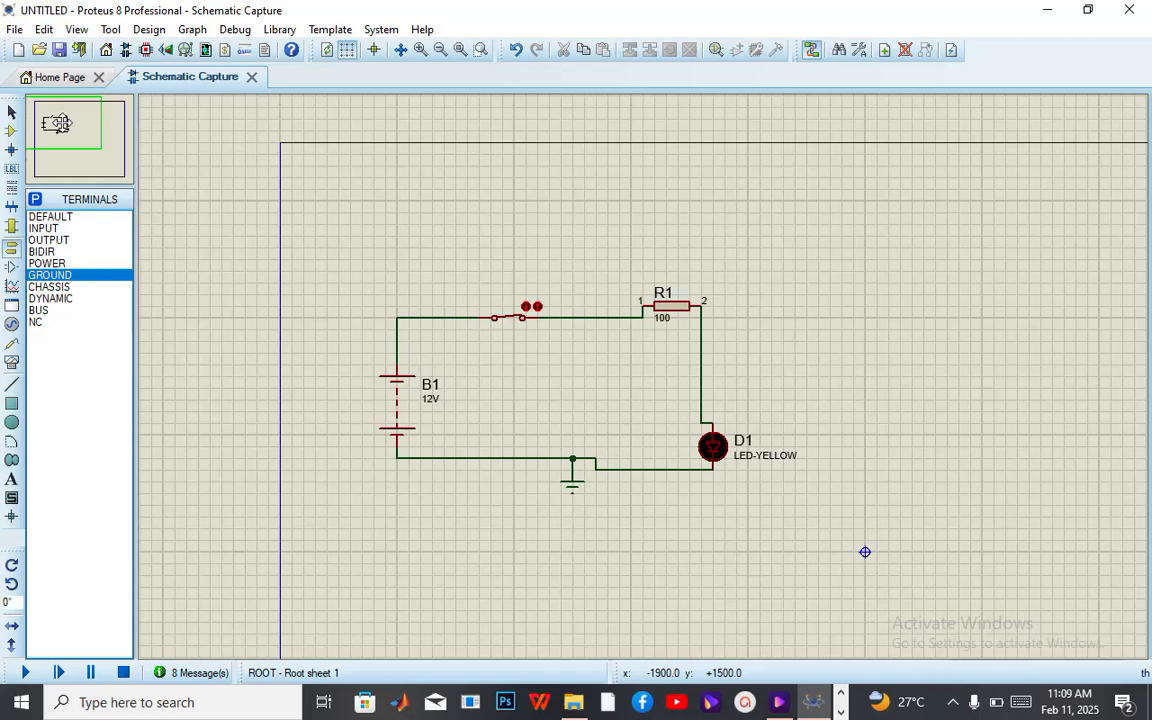
pyautogui.click(25, 673)
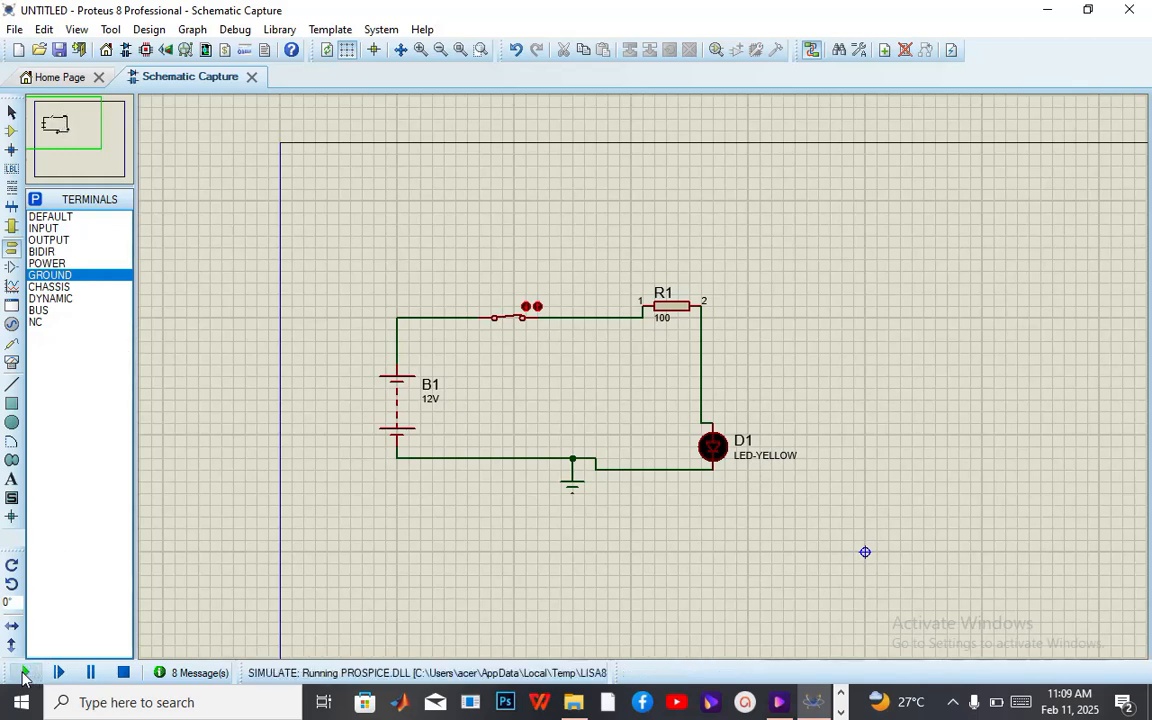